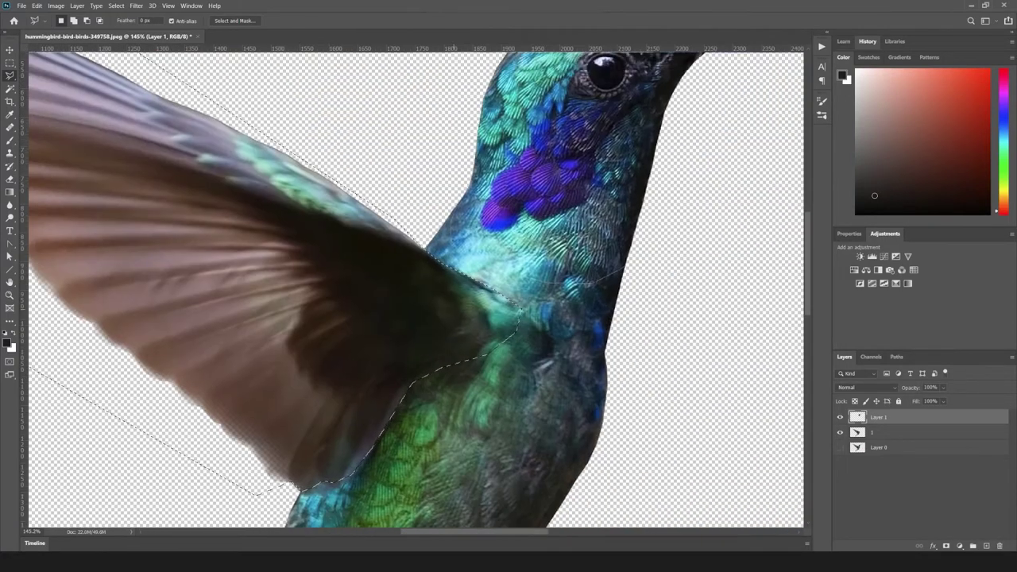
# - Copy the lassoed wing onto its own layer and delete the wing area from the neck layer
pyautogui.hotkey('ctrl', 'j')
pyautogui.moveTo(466, 352); pyautogui.dragTo(397, 306)
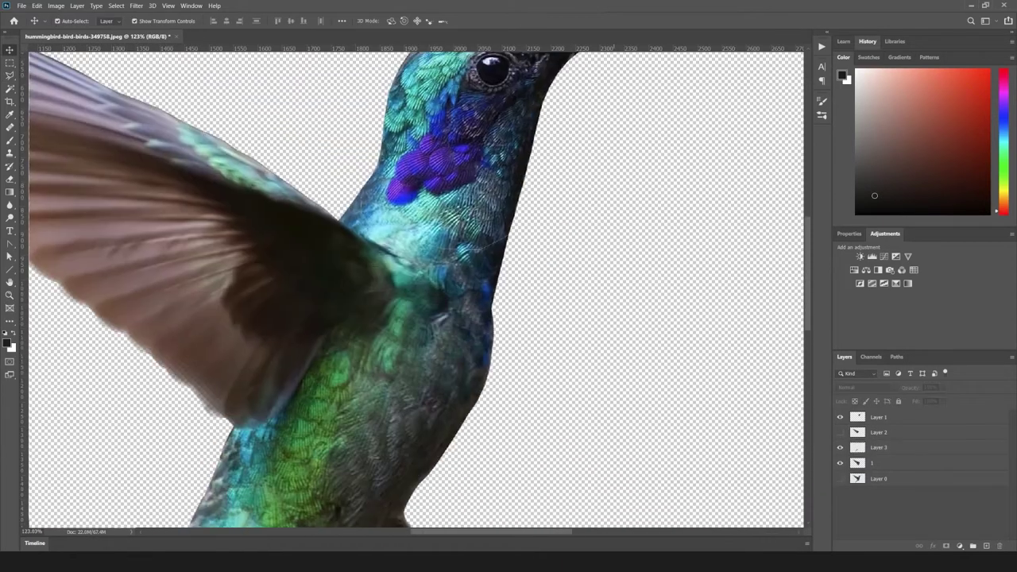
pyautogui.click(509, 268)
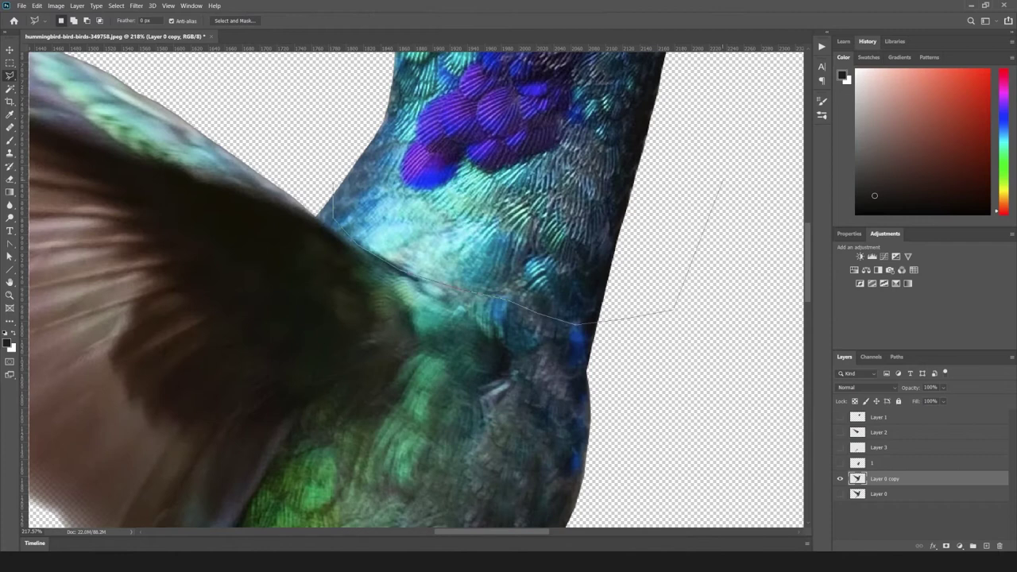
pyautogui.scroll(3, 418, 290)
pyautogui.press('Delete')
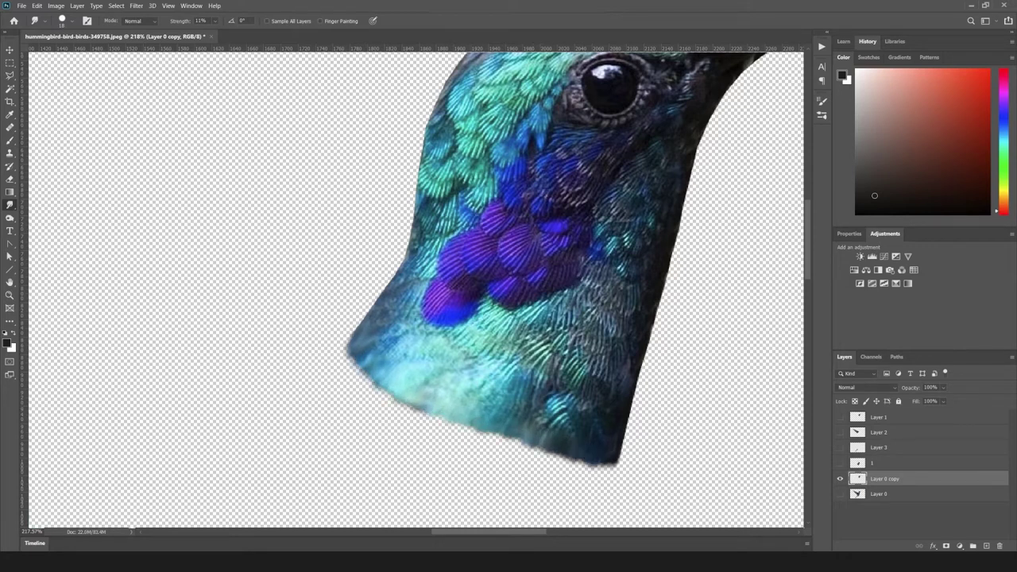
# - Show only body layer 1 and erase its upper neck area
pyautogui.click(840, 478)
pyautogui.click(840, 462)
pyautogui.click(874, 463)
pyautogui.press('e')
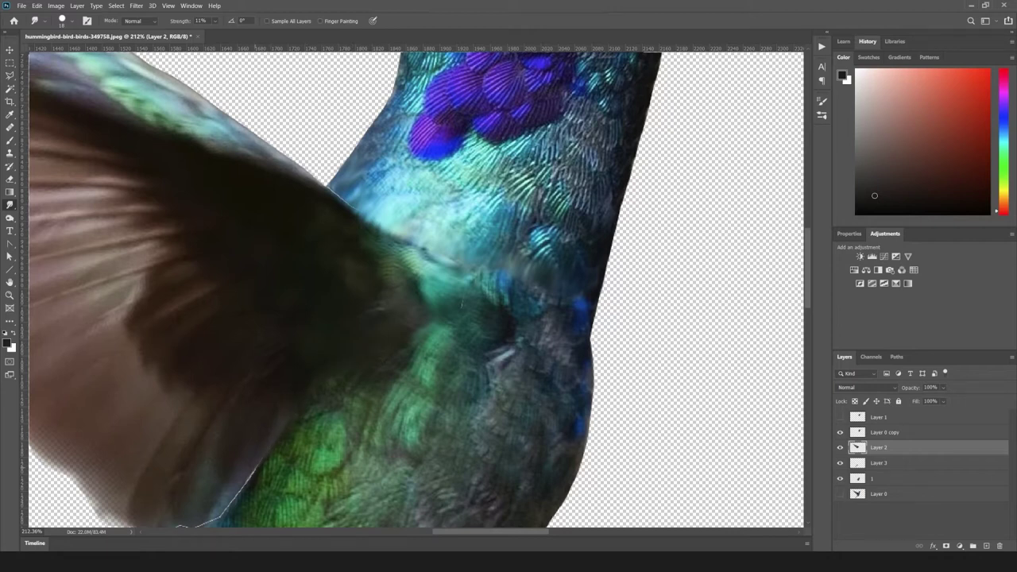
pyautogui.moveTo(462, 303); pyautogui.dragTo(662, 139)
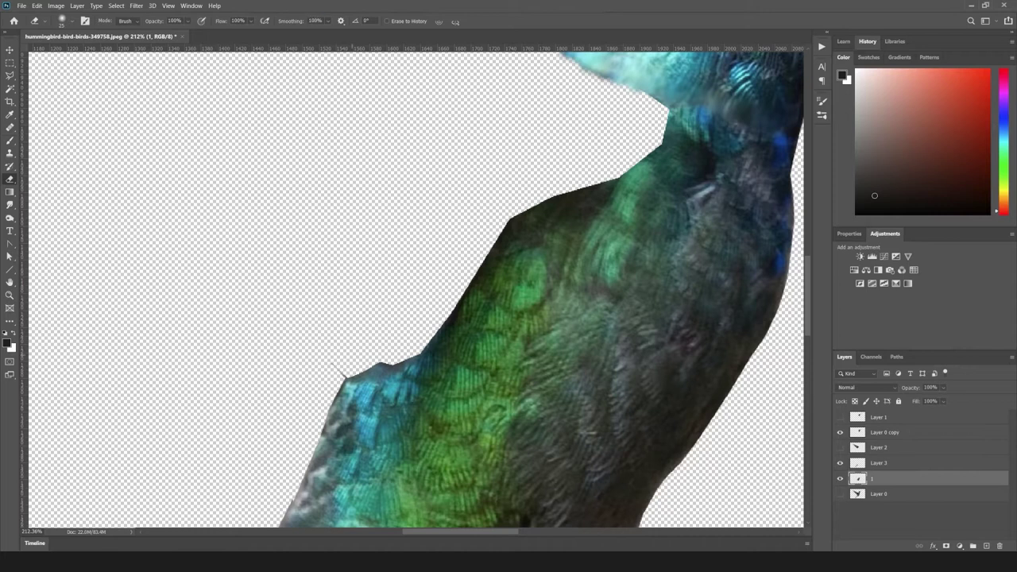
pyautogui.scroll(-3, 338, 371)
# - Select the top of the tail area and clone feathers over its upper-left corner
pyautogui.press('l')
pyautogui.click(457, 159)
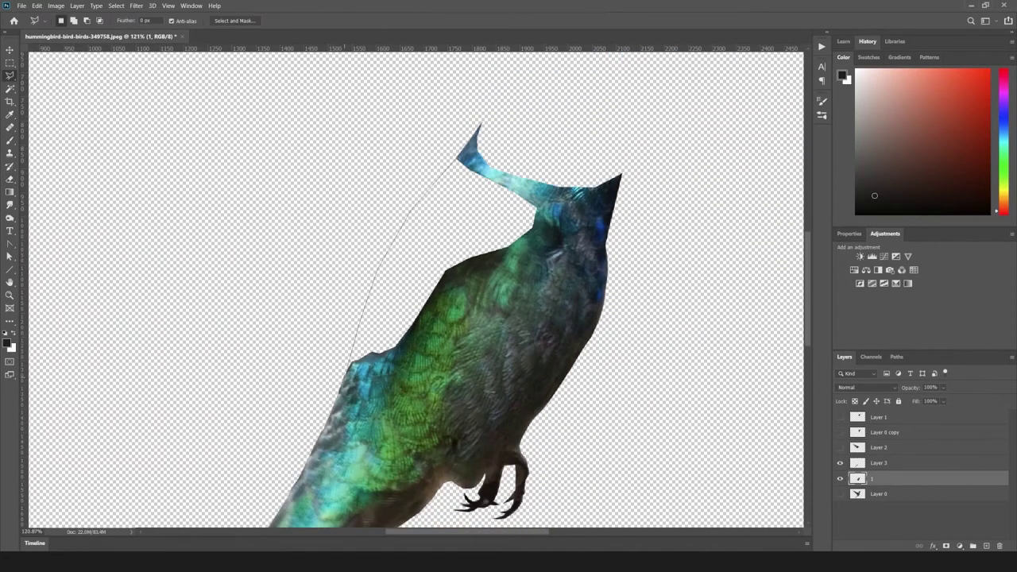
pyautogui.scroll(2, 394, 354)
pyautogui.press('s')
pyautogui.moveTo(414, 270)
pyautogui.mouseDown()
pyautogui.moveTo(357, 342)
pyautogui.moveTo(461, 207)
pyautogui.moveTo(556, 143)
pyautogui.moveTo(516, 159)
pyautogui.moveTo(572, 175)
pyautogui.mouseUp()
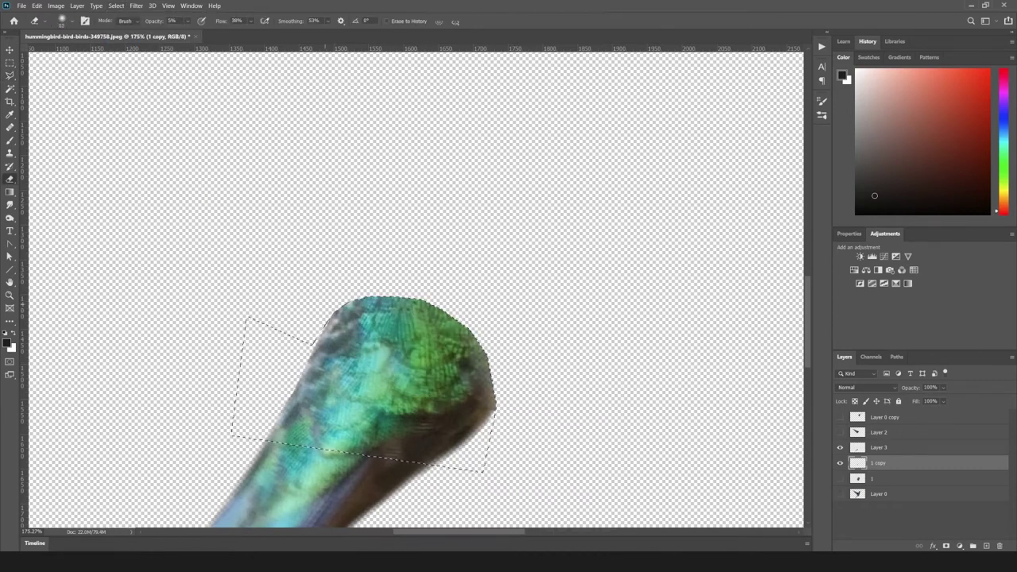
# - Merge the 1 copy layer down and clear the selection
pyautogui.scroll(5, 496, 350)
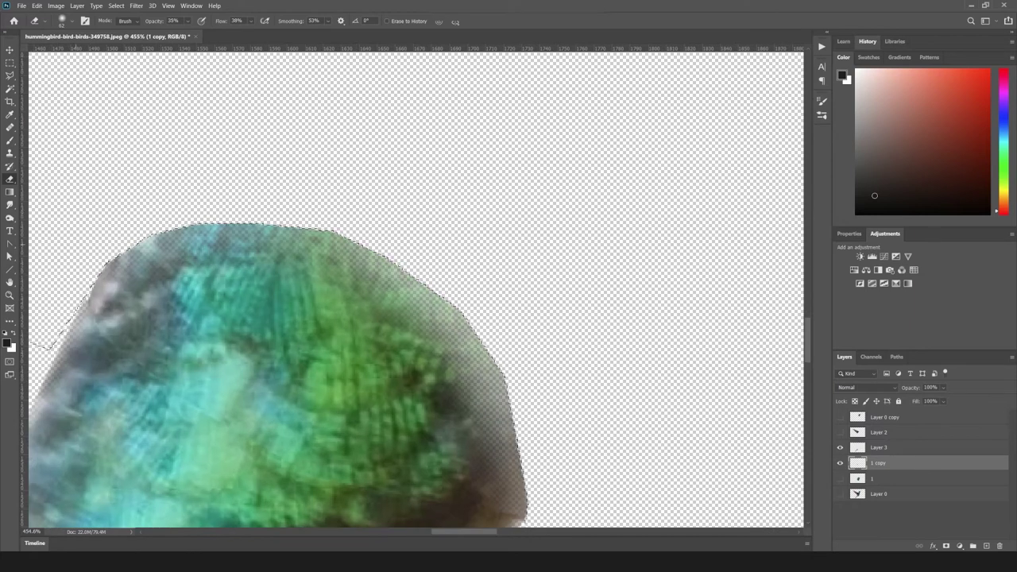
pyautogui.hscroll(-2, 416, 286)
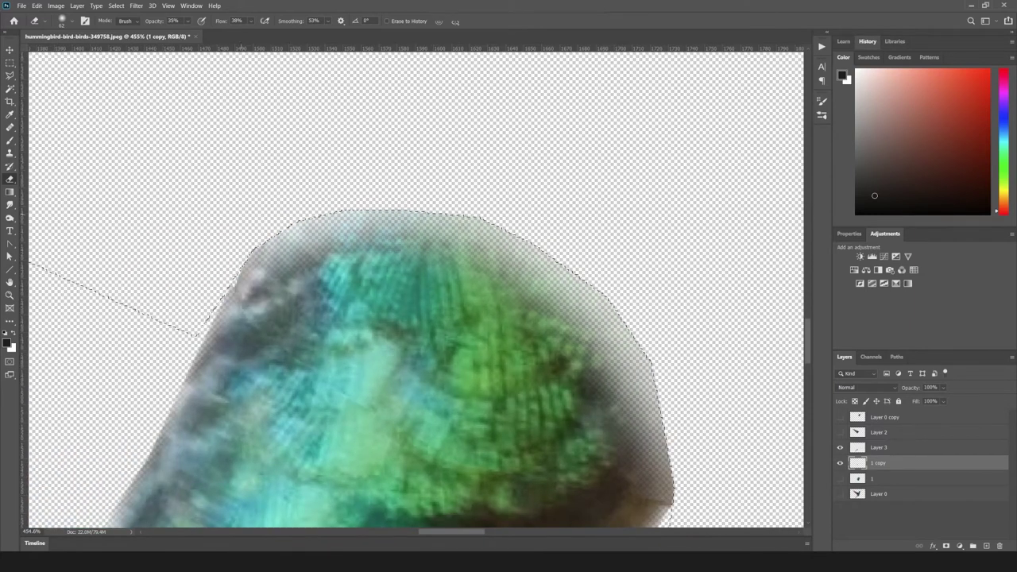
pyautogui.rightClick(878, 459)
pyautogui.click(890, 368)
pyautogui.scroll(-5, 417, 286)
pyautogui.hotkey('ctrl', 'd')
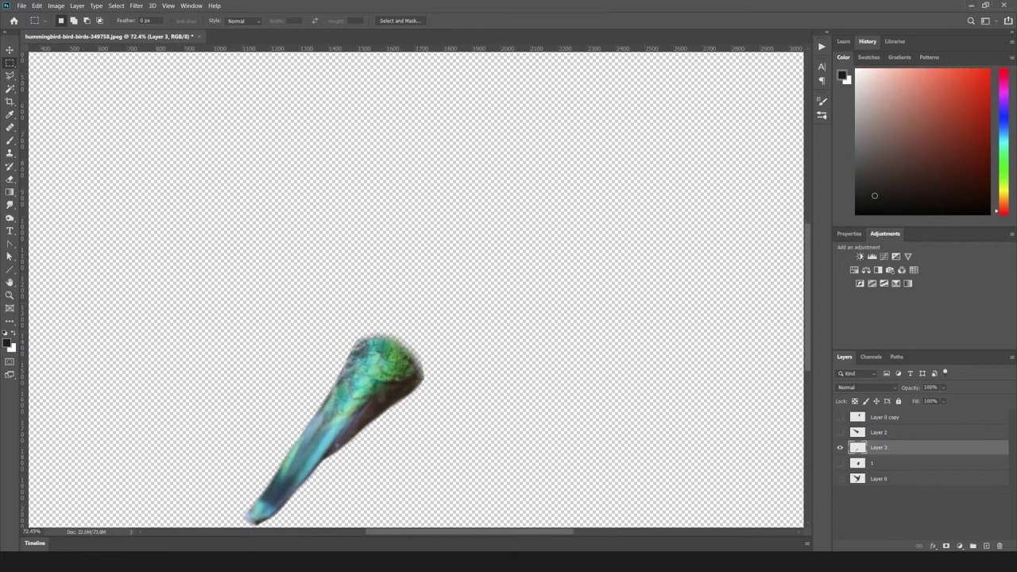
# - Show and select body layer 1 with the Eraser ready to soften its cut edges
pyautogui.keyDown('alt'); pyautogui.click(840, 462); pyautogui.keyUp('alt')
pyautogui.scroll(7, 416, 372)
pyautogui.click(10, 204)
pyautogui.click(878, 462)
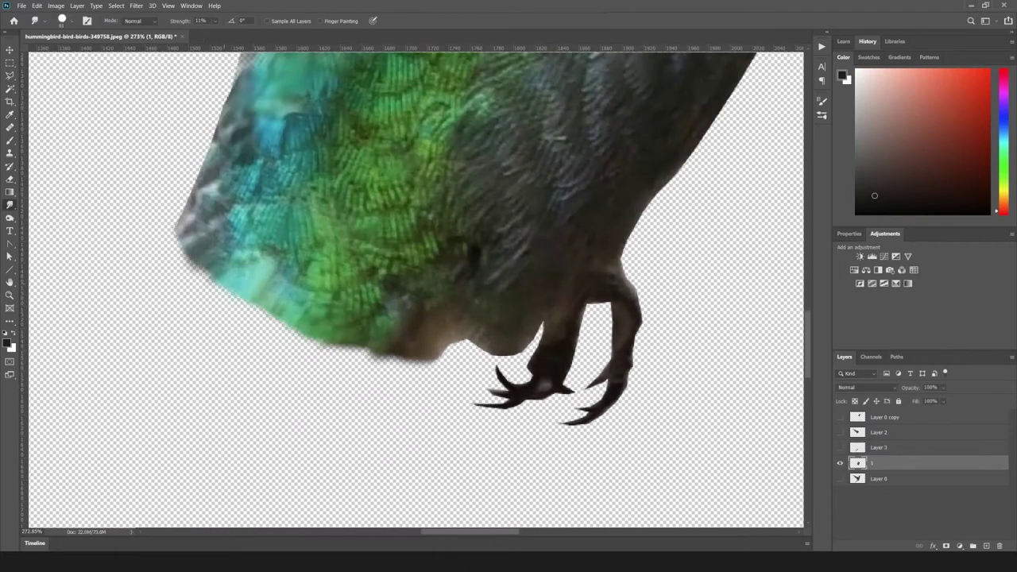
pyautogui.scroll(-5, 416, 286)
pyautogui.click(840, 417)
pyautogui.click(882, 416)
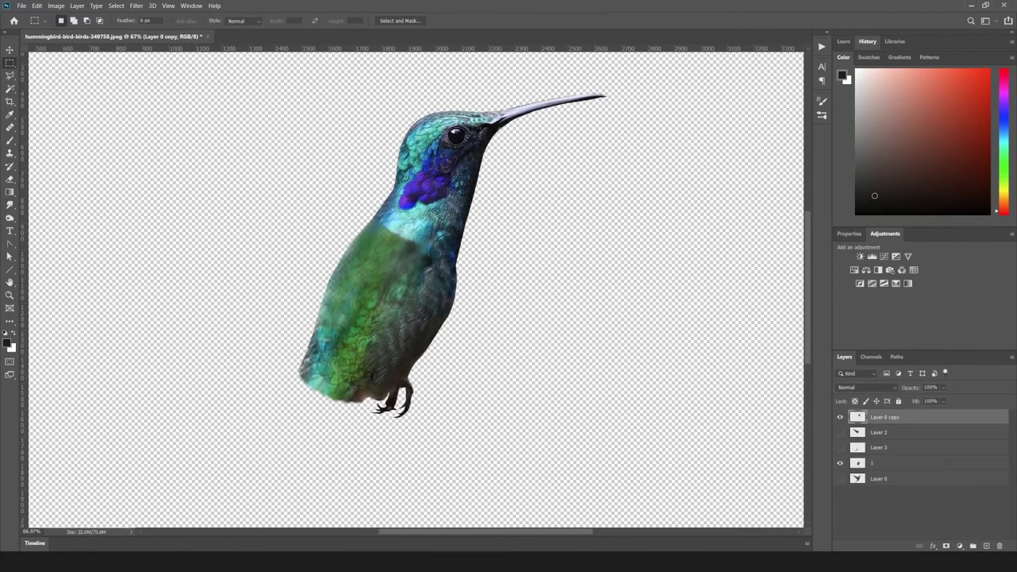
pyautogui.scroll(6, 417, 286)
pyautogui.press('e')
pyautogui.click(840, 416)
pyautogui.click(879, 462)
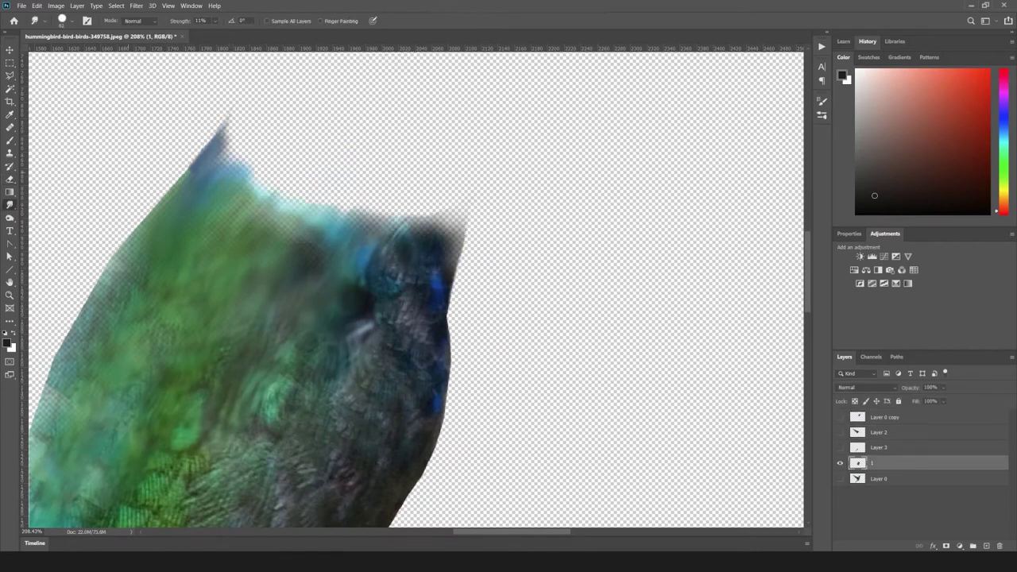
# - Duplicate the wing layer, flip it horizontally and rotate it onto the bird's right side
pyautogui.hotkey('ctrl', '0')
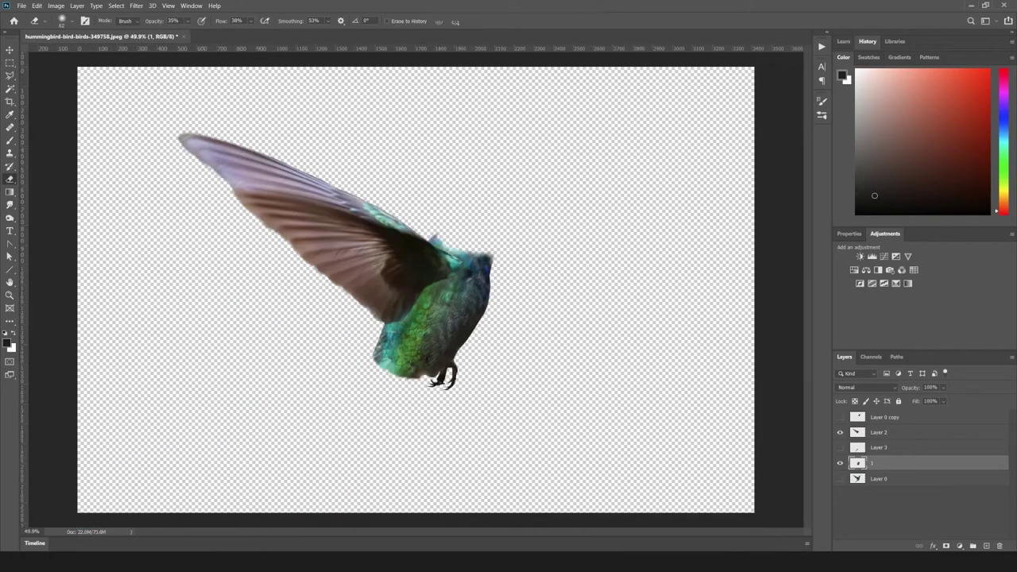
pyautogui.click(840, 417)
pyautogui.hotkey('ctrl', 'j')
pyautogui.press('v')
pyautogui.click(36, 6)
pyautogui.click(181, 366)
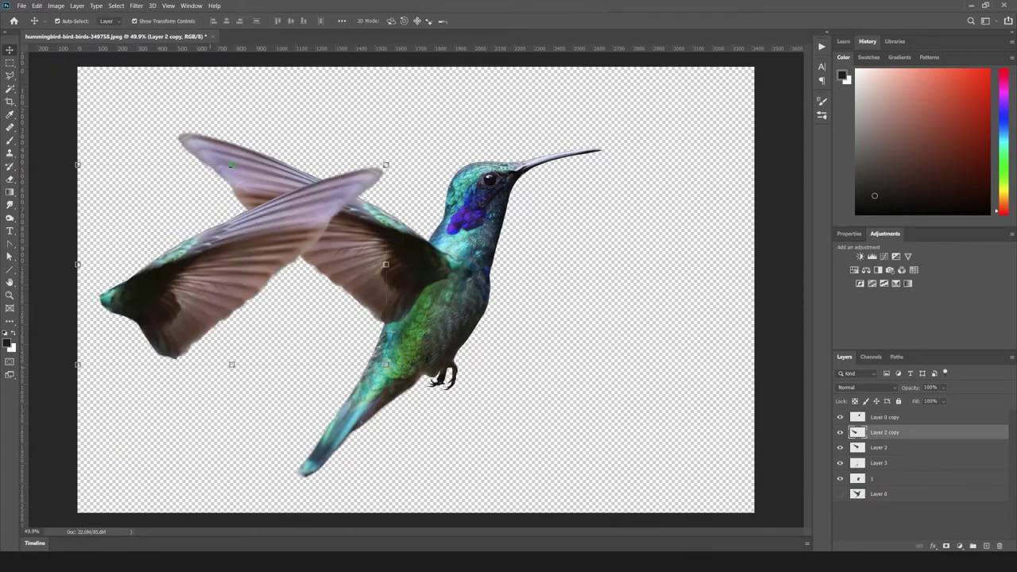
pyautogui.hotkey('ctrl', 't')
pyautogui.moveTo(738, 280); pyautogui.dragTo(511, 318)
pyautogui.moveTo(683, 434); pyautogui.dragTo(699, 326)
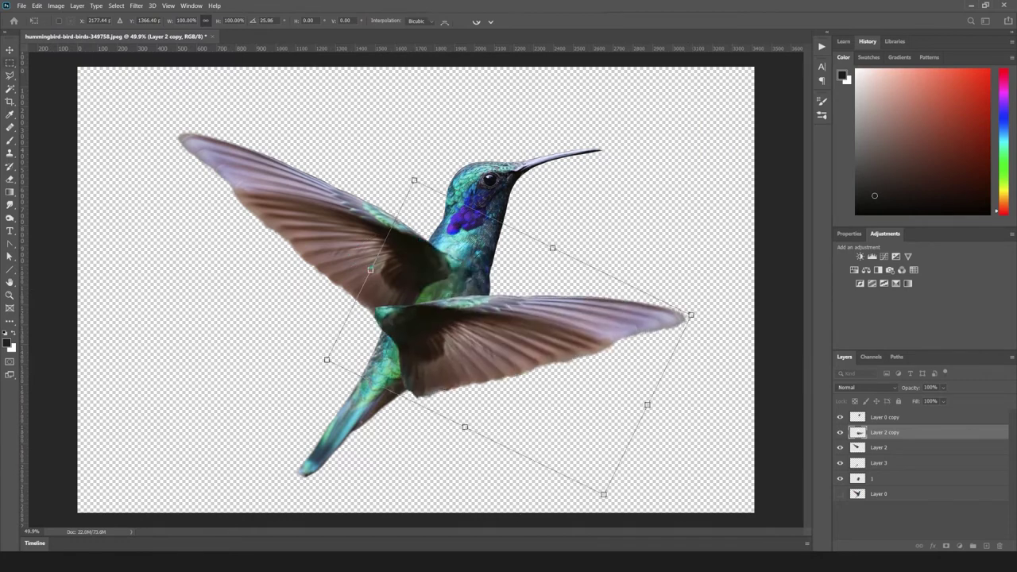
pyautogui.press('Return')
# - Reposition the wing copy on the body, angle it toward horizontal, and hide the original wing
pyautogui.press('e')
pyautogui.scroll(3, 401, 363)
pyautogui.moveTo(382, 278); pyautogui.dragTo(544, 354)
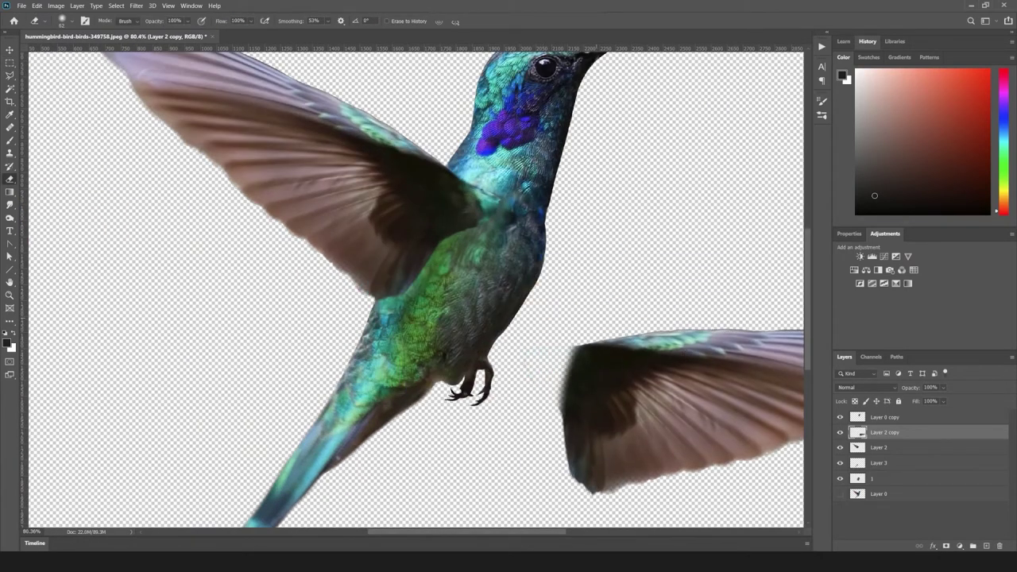
pyautogui.hotkey('ctrl', 't')
pyautogui.moveTo(675, 405); pyautogui.dragTo(448, 390)
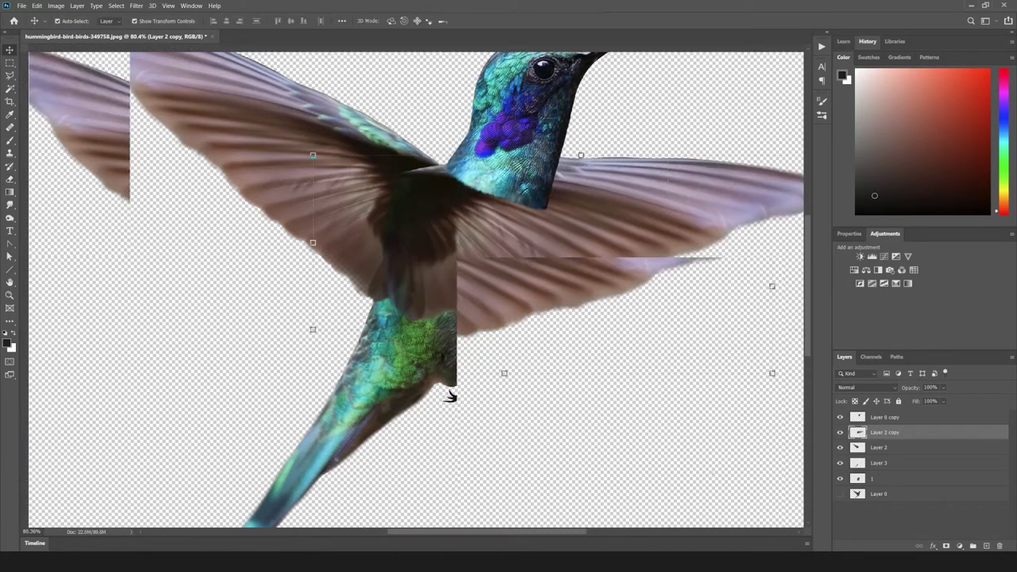
pyautogui.scroll(-3, 466, 403)
pyautogui.moveTo(604, 407); pyautogui.dragTo(615, 314)
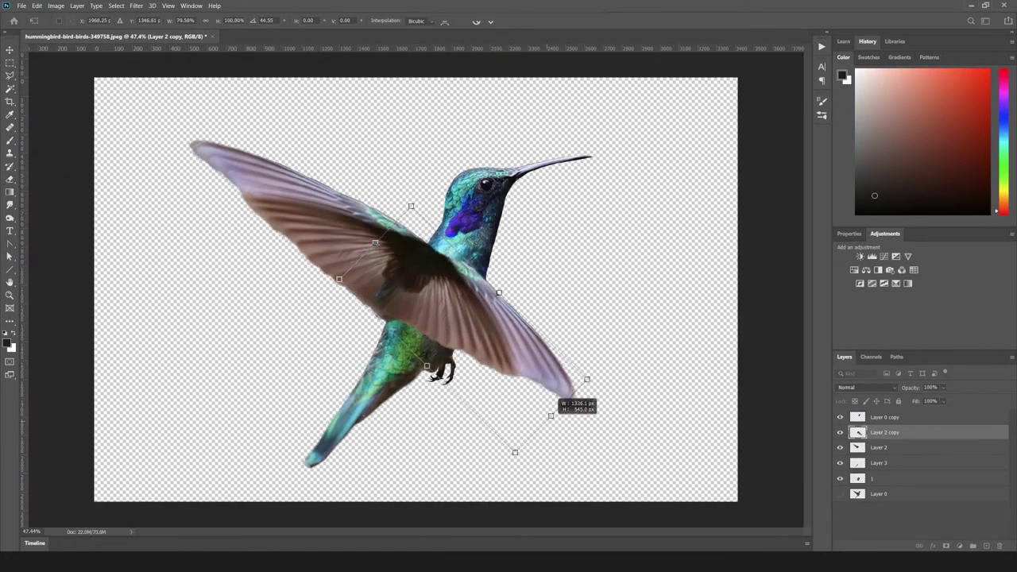
pyautogui.press('Return')
pyautogui.press('m')
pyautogui.click(840, 433)
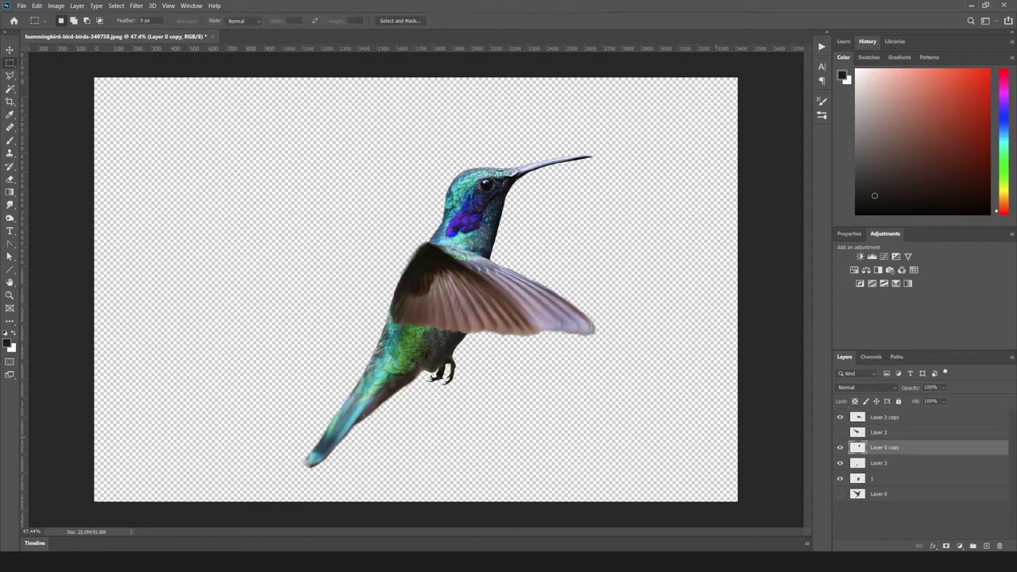
pyautogui.hotkey('ctrl', 't')
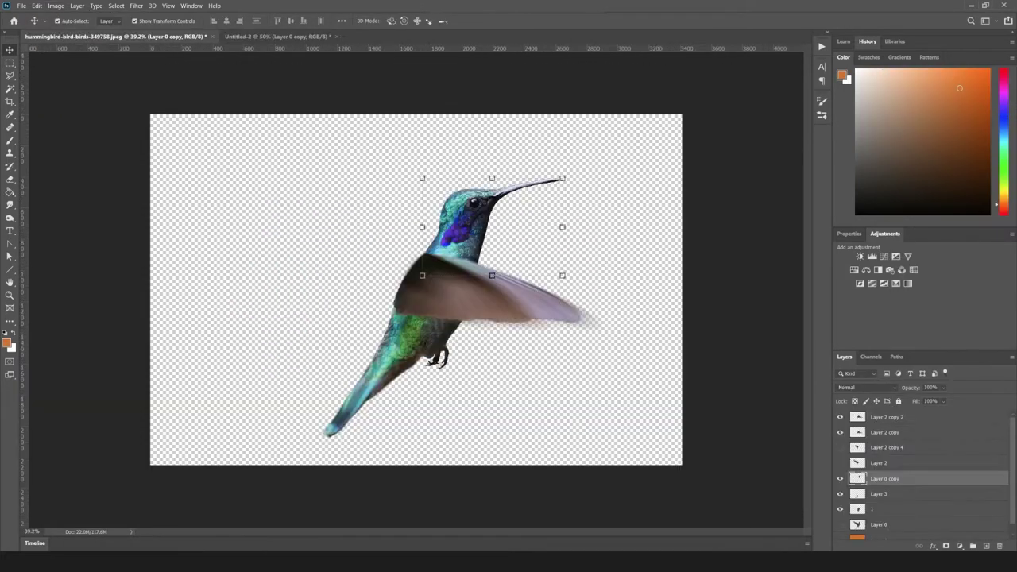
# - Copy the Layer 2 copy 2 wing into a new document and use Reveal All to show the whole wing
pyautogui.hotkey('ctrl', ',')
pyautogui.hotkey('alt', '.')
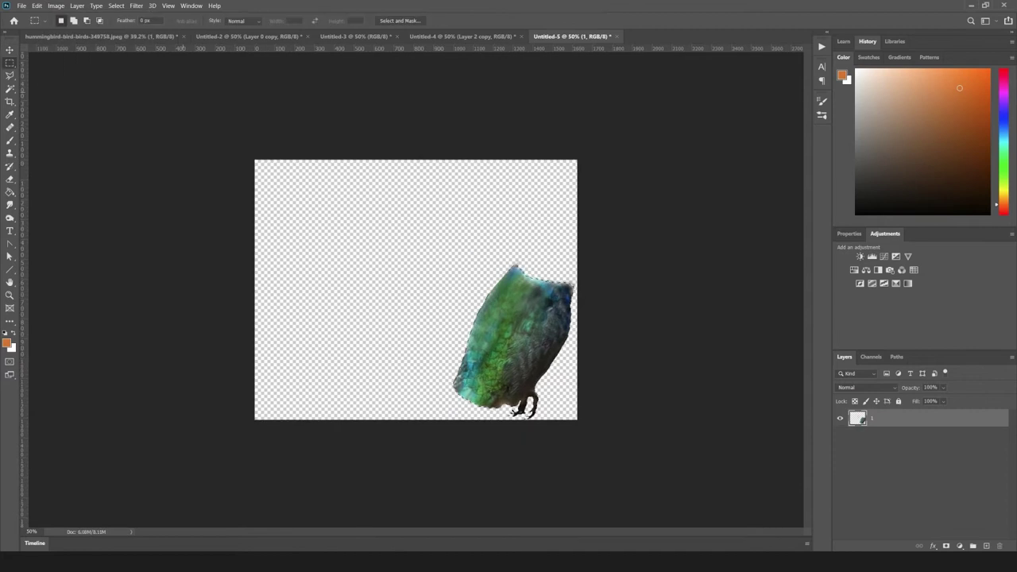
pyautogui.click(56, 6)
pyautogui.click(68, 119)
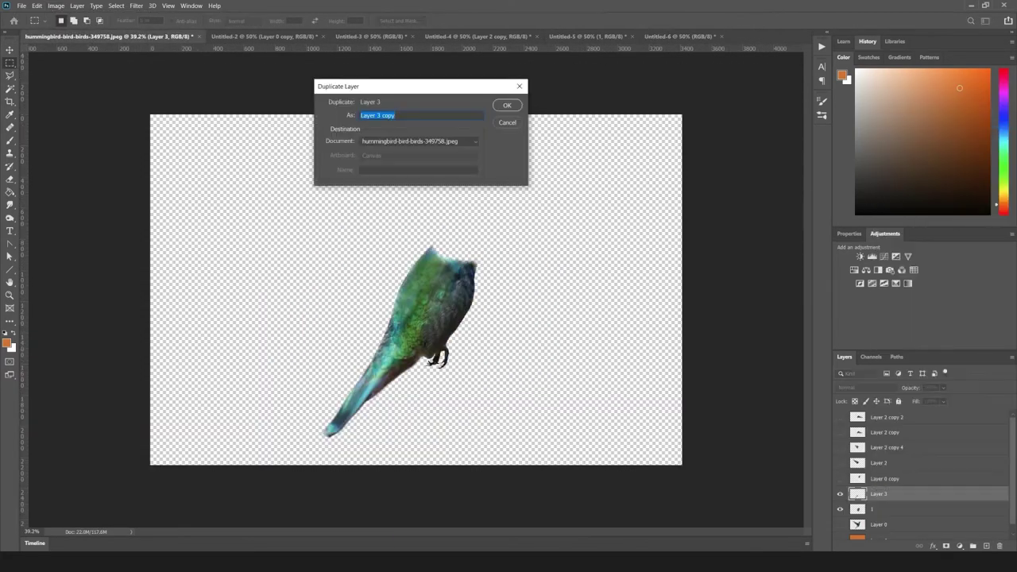
pyautogui.scroll(4, 359, 462)
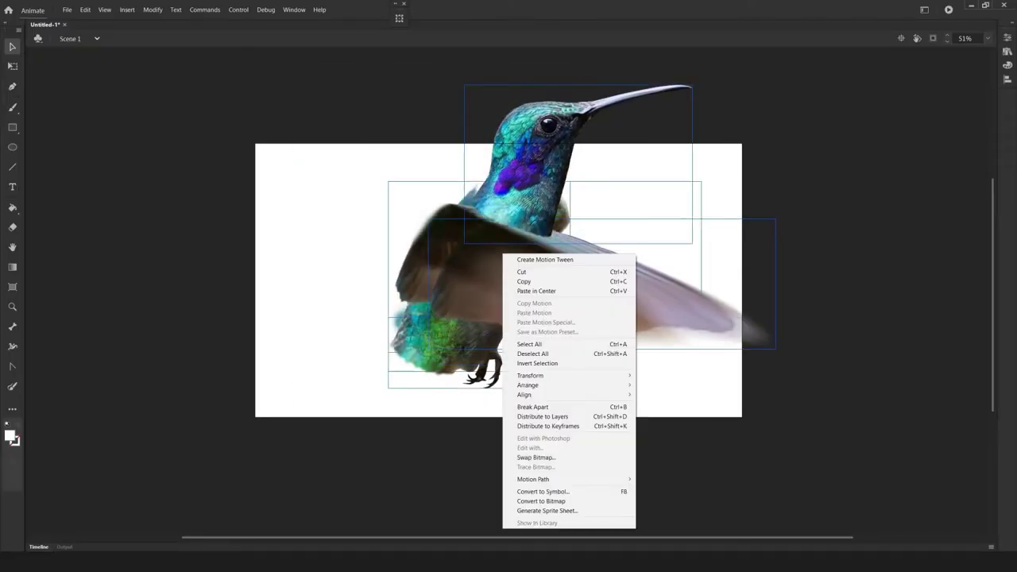
# - Combine the imported parts into the HB symbol, show the Timeline, and convert the wing into a symbol
pyautogui.press('Return')
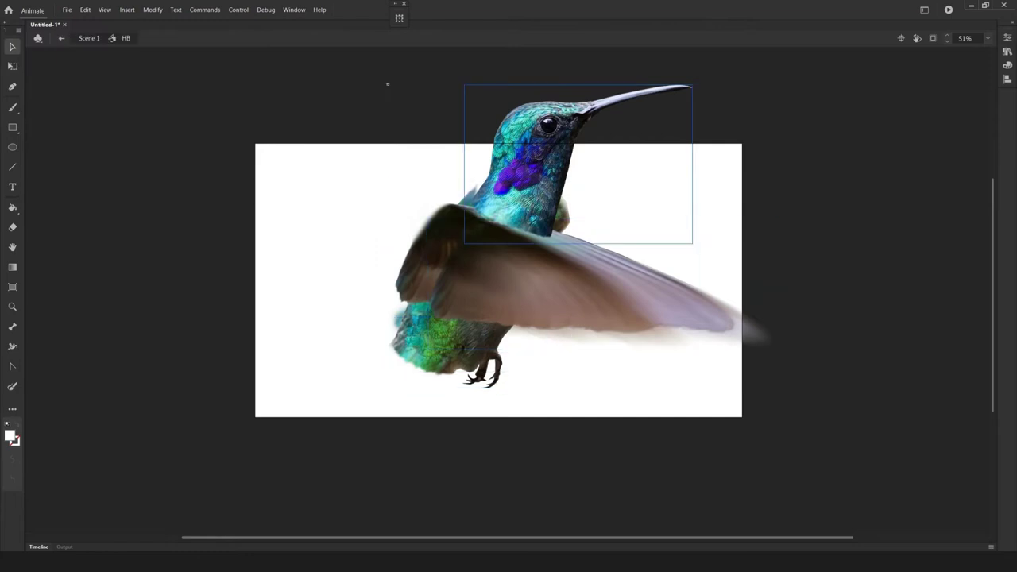
pyautogui.hotkey('ctrl', 'alt', 't')
pyautogui.rightClick(523, 190)
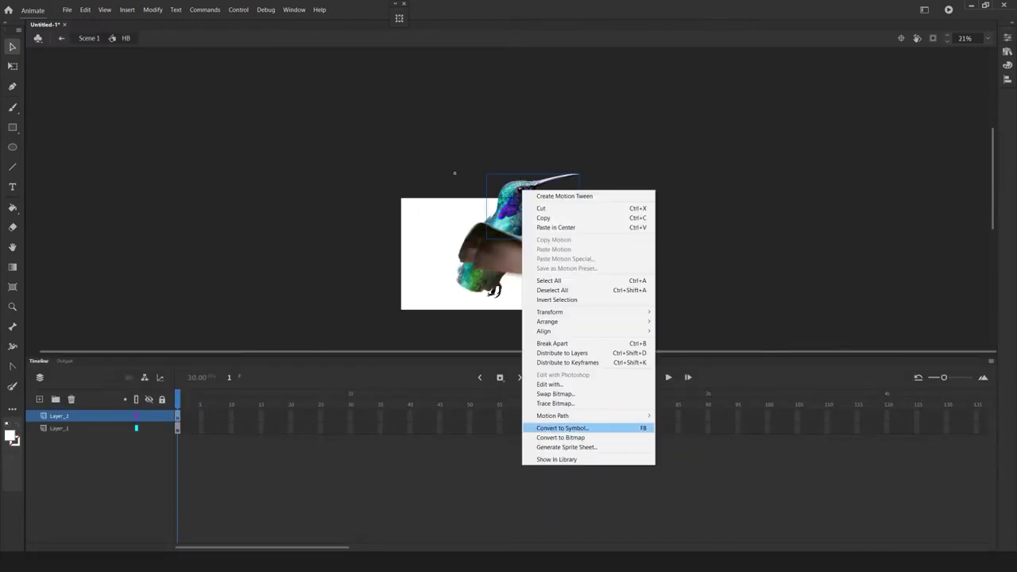
pyautogui.click(586, 429)
pyautogui.press('Return')
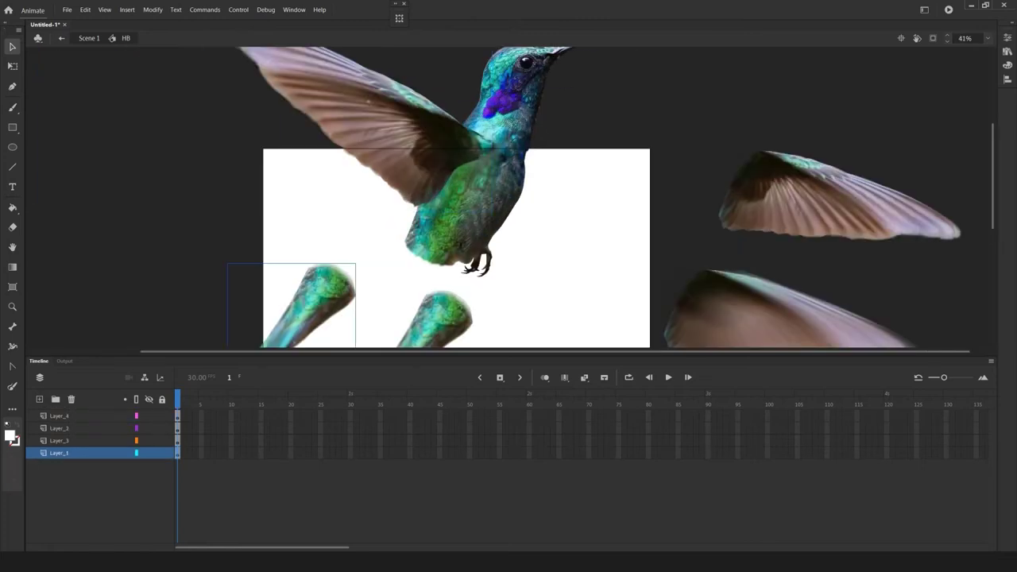
# - Rename the part layers to t, b and h
pyautogui.press('BackSpace')
pyautogui.press('Return')
pyautogui.press('Return')
pyautogui.press('Return')
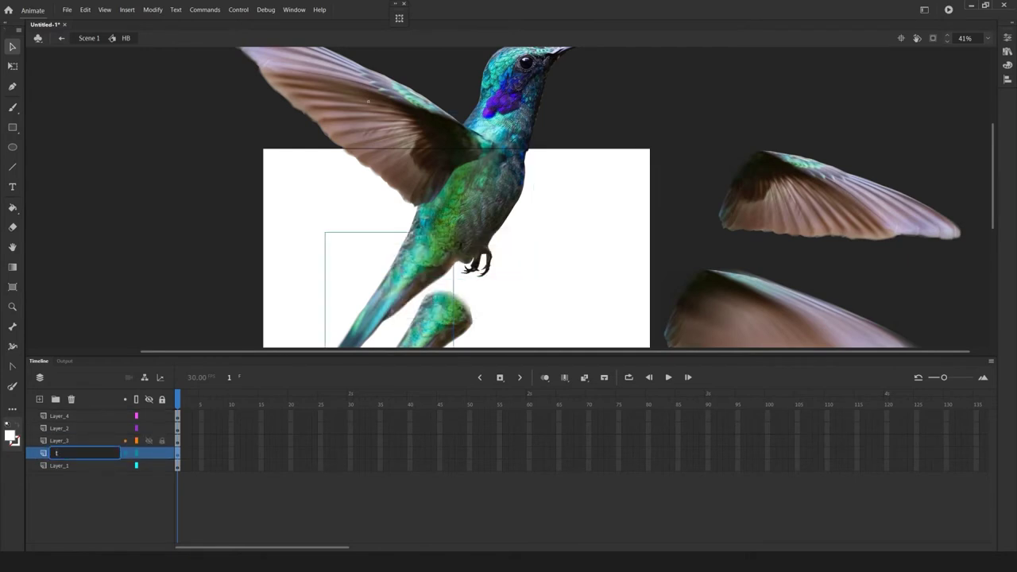
pyautogui.press('Tab')
pyautogui.write('b')
pyautogui.press('Tab')
pyautogui.write('h')
pyautogui.press('Tab')
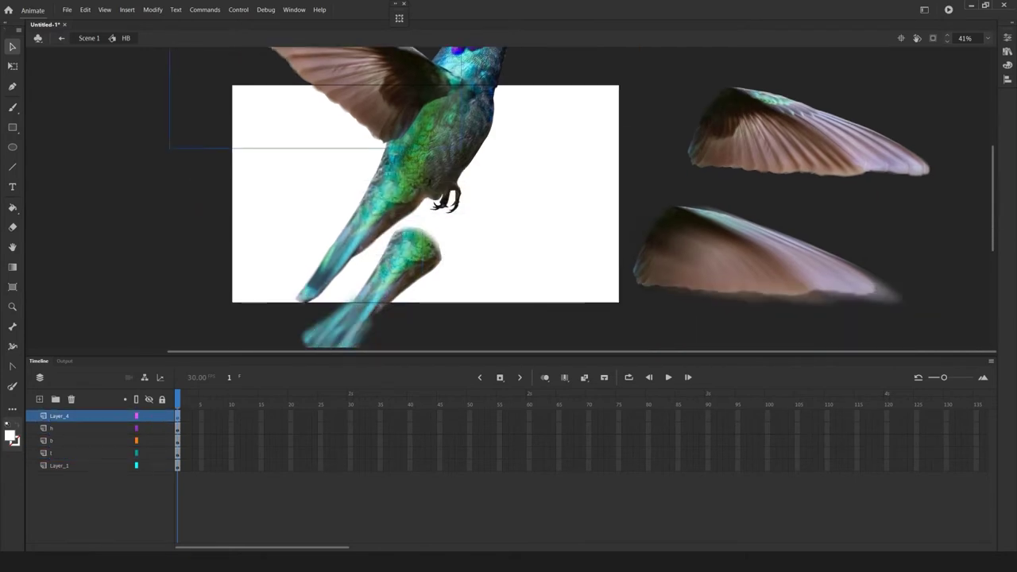
# - Convert the tail into a graphic symbol and move it up-left to join the body
pyautogui.click(51, 453)
pyautogui.rightClick(371, 220)
pyautogui.click(398, 463)
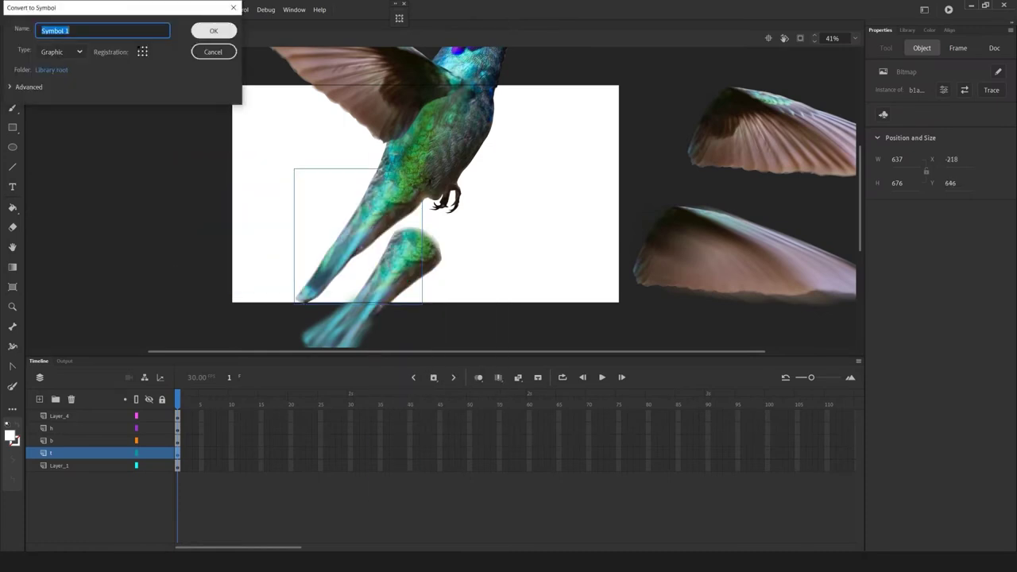
pyautogui.press('Return')
pyautogui.moveTo(389, 262); pyautogui.dragTo(366, 218)
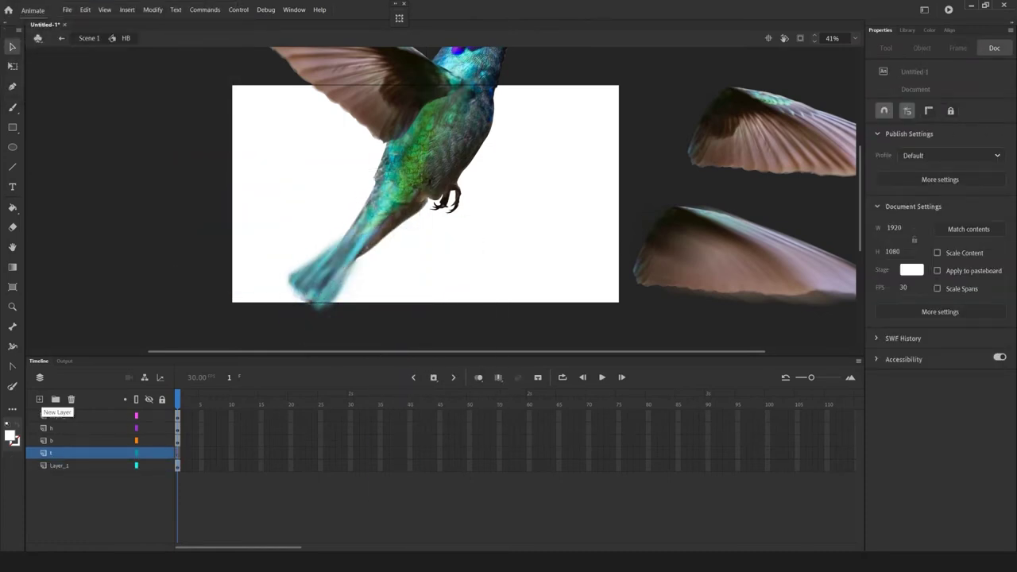
# - Add layer t2, position its tail piece under the body, then split the wings onto separate layers
pyautogui.click(39, 399)
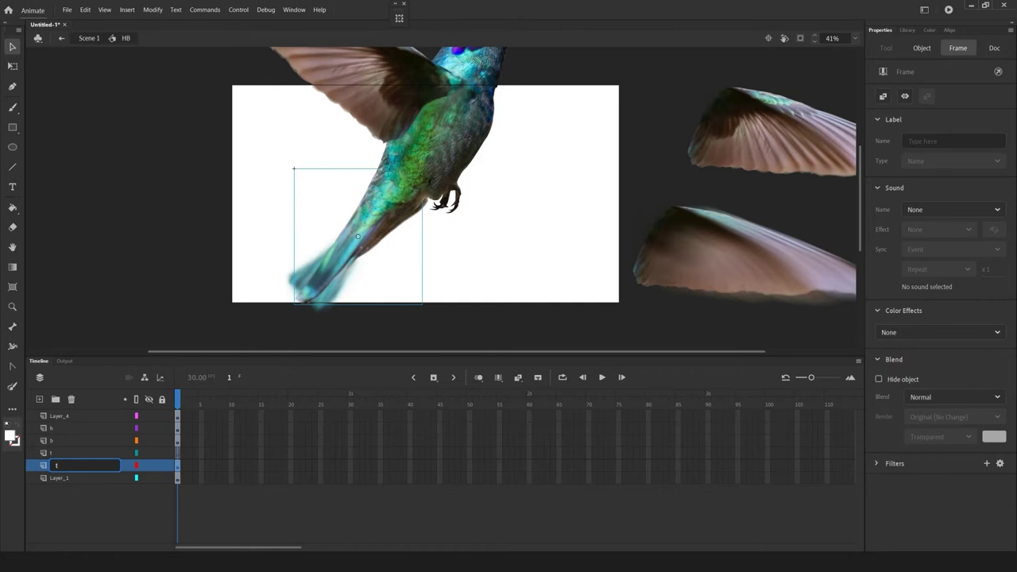
pyautogui.write('2')
pyautogui.press('Return')
pyautogui.scroll(5, 406, 228)
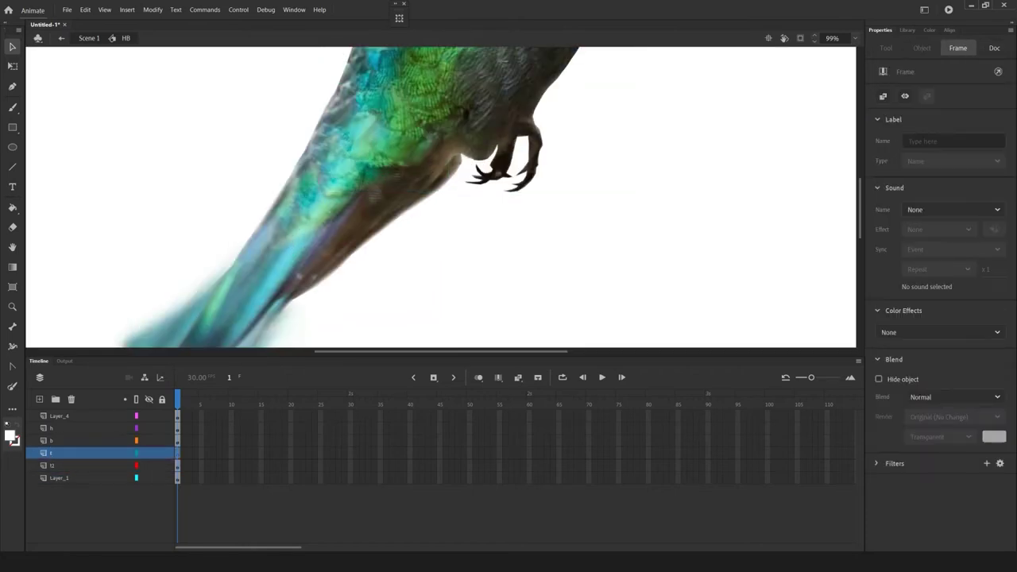
pyautogui.scroll(-3, 441, 197)
pyautogui.click(149, 453)
pyautogui.moveTo(167, 230); pyautogui.dragTo(325, 243)
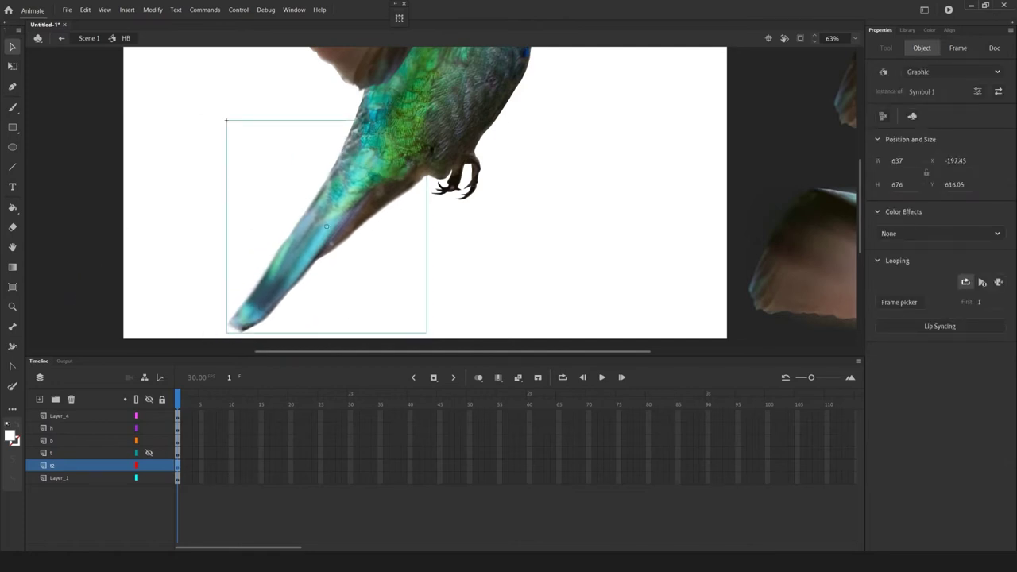
pyautogui.click(148, 453)
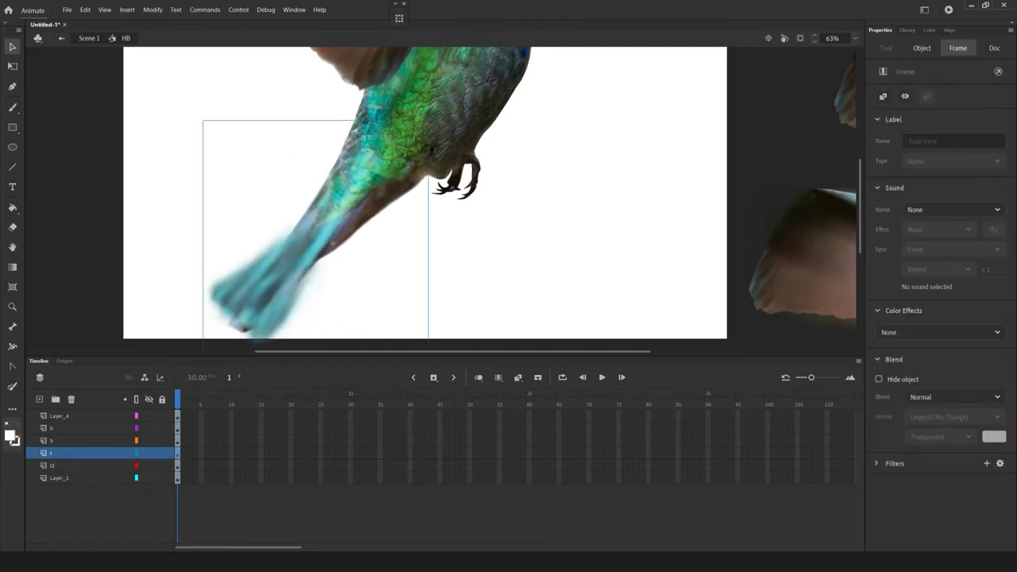
pyautogui.scroll(-3, 438, 182)
pyautogui.click(59, 477)
pyautogui.hotkey('ctrl', 'z')
# - Move the upper wing onto the bird's body
pyautogui.hotkey('ctrl', 'z')
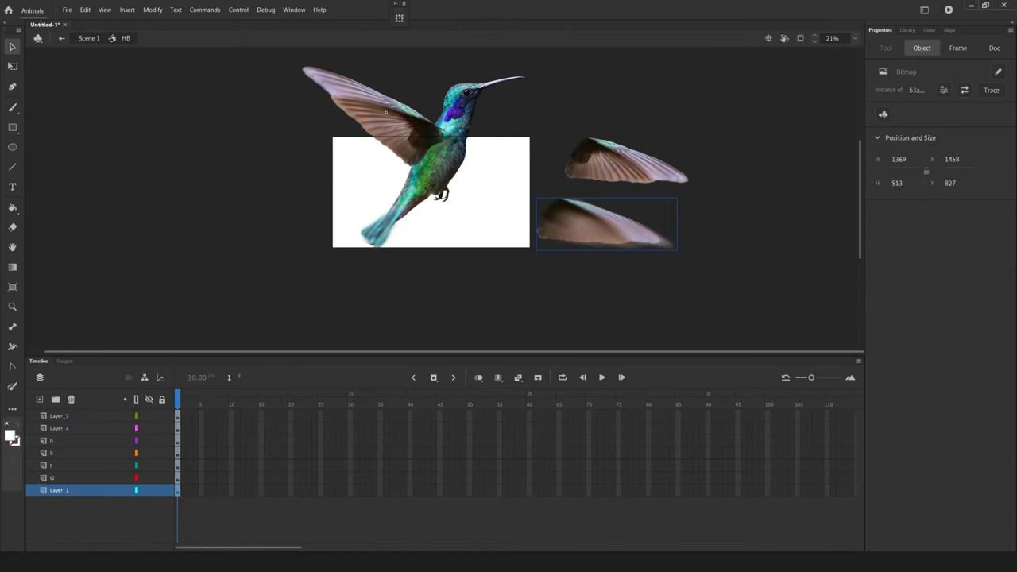
pyautogui.hotkey('ctrl', 'z')
pyautogui.hotkey('ctrl', 'z')
pyautogui.moveTo(626, 159); pyautogui.dragTo(485, 159)
pyautogui.scroll(3, 459, 137)
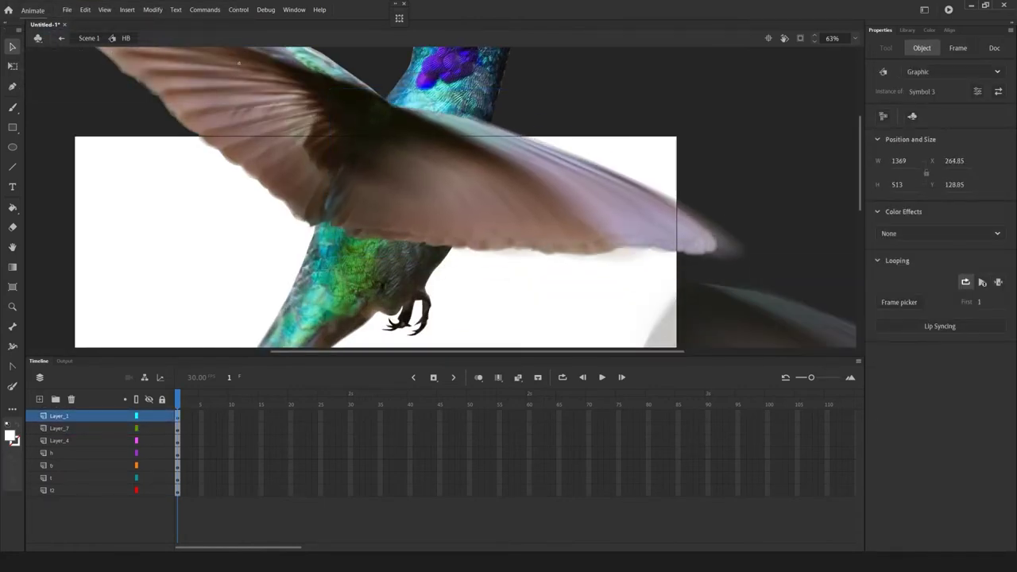
pyautogui.scroll(-5, 468, 174)
pyautogui.click(429, 154)
pyautogui.scroll(2, 430, 153)
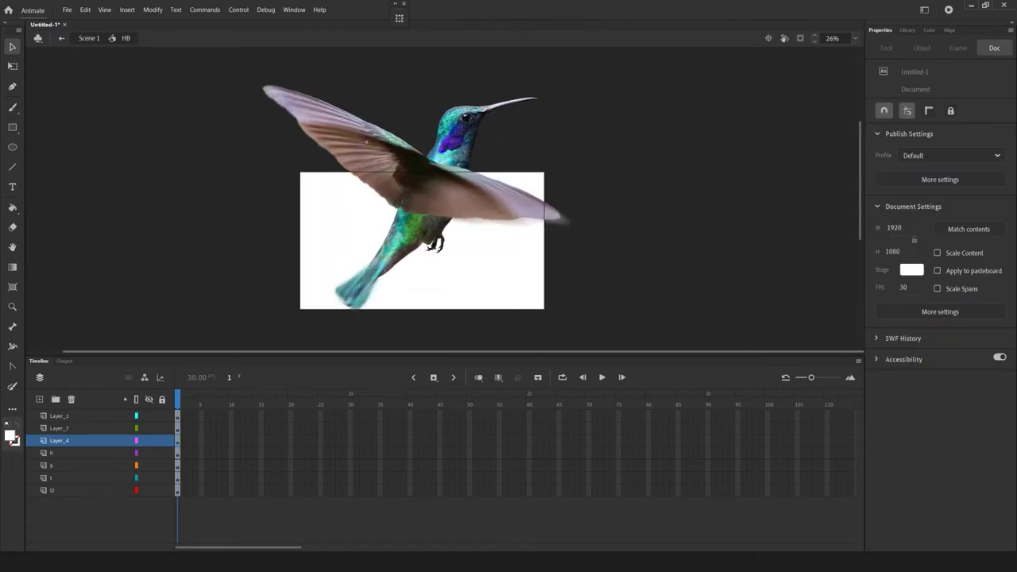
pyautogui.rightClick(182, 491)
pyautogui.press('Escape')
pyautogui.click(477, 194)
# - Make Layer_7 and t2 guide layers
pyautogui.rightClick(83, 430)
pyautogui.click(104, 317)
pyautogui.click(79, 477)
pyautogui.click(80, 491)
pyautogui.rightClick(89, 490)
pyautogui.click(112, 377)
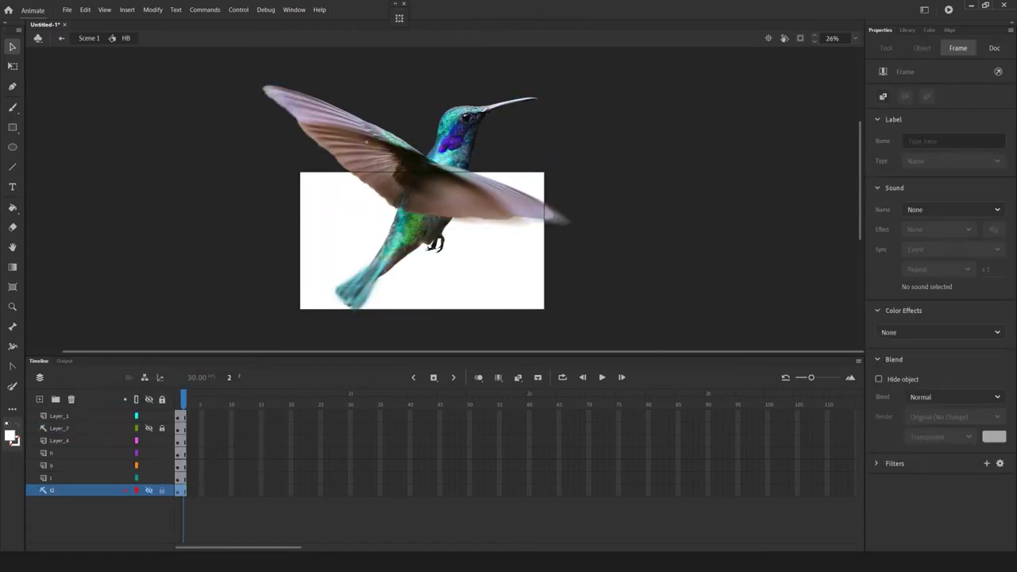
# - Remove the upper wing from the Layer_4 frame and play the animation preview
pyautogui.click(80, 415)
pyautogui.rightClick(182, 440)
pyautogui.click(227, 261)
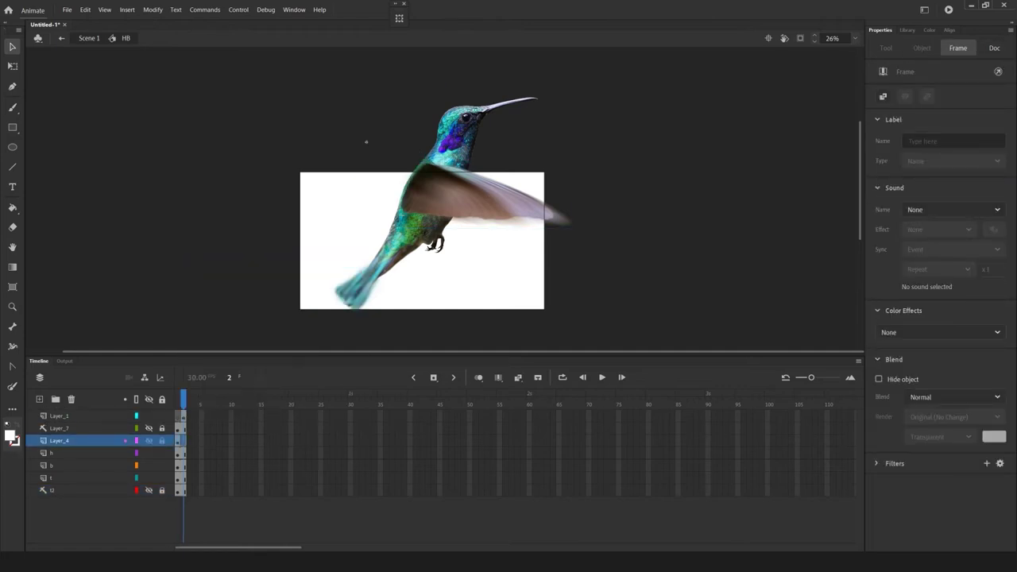
pyautogui.press('Return')
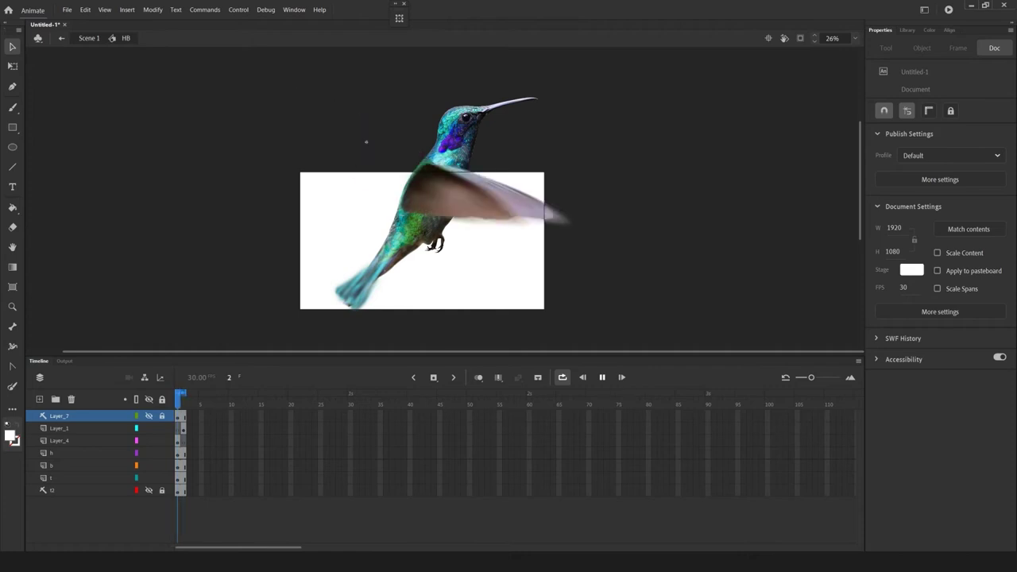
pyautogui.click(60, 440)
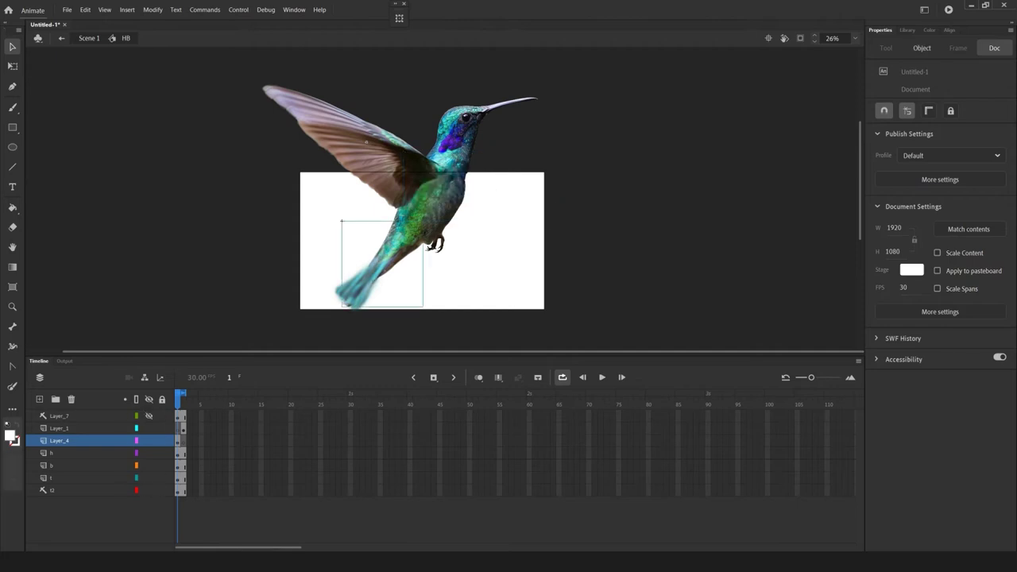
# - Convert the lower wing on Layer_4 into graphic Symbol 4
pyautogui.click(52, 491)
pyautogui.click(60, 441)
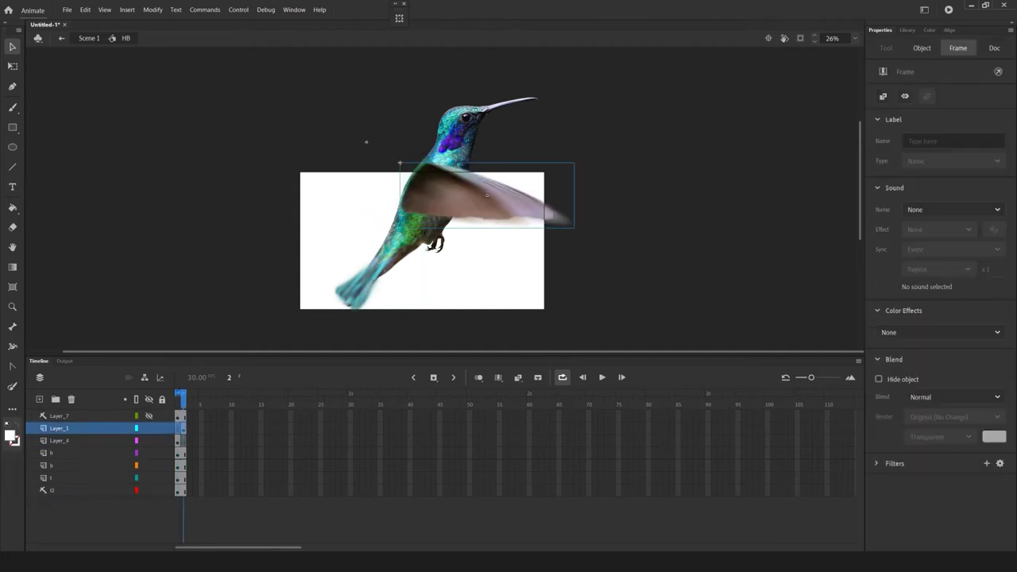
pyautogui.rightClick(376, 142)
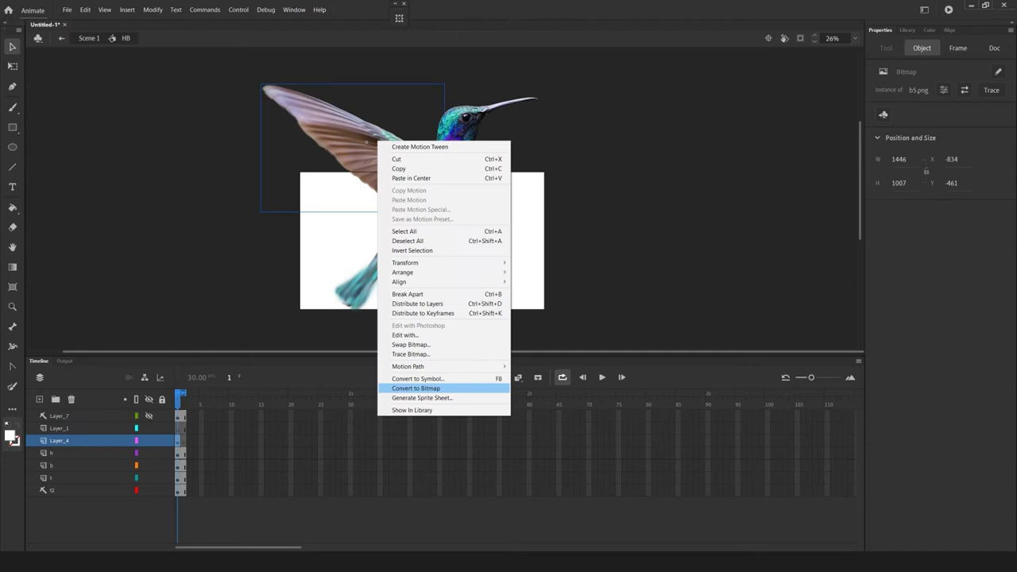
pyautogui.click(417, 378)
pyautogui.press('Return')
# - Edit the wing symbol, return to the HB scene, and stop the preview
pyautogui.doubleClick(366, 142)
pyautogui.rightClick(182, 416)
pyautogui.click(239, 237)
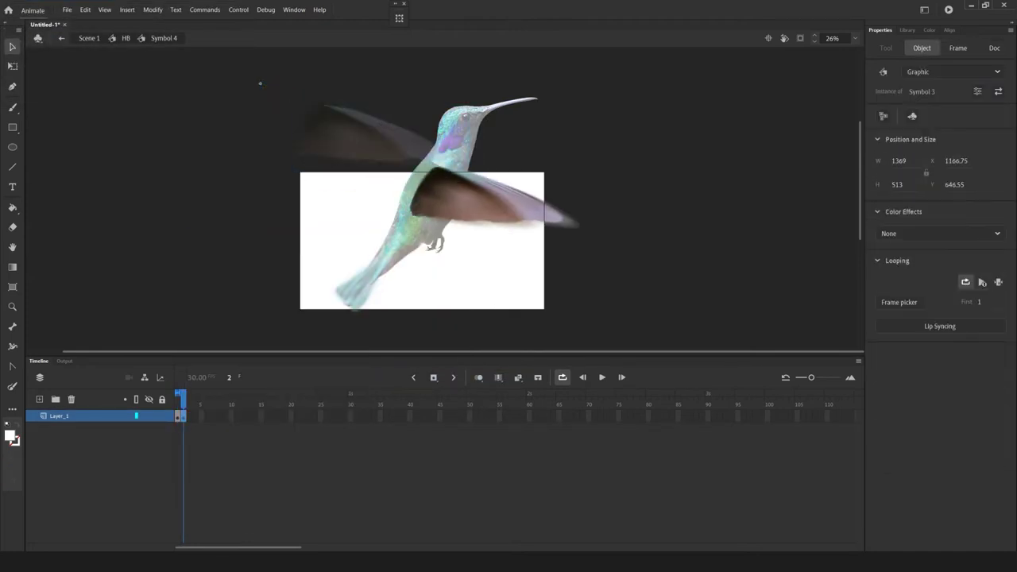
pyautogui.doubleClick(260, 82)
pyautogui.click(366, 142)
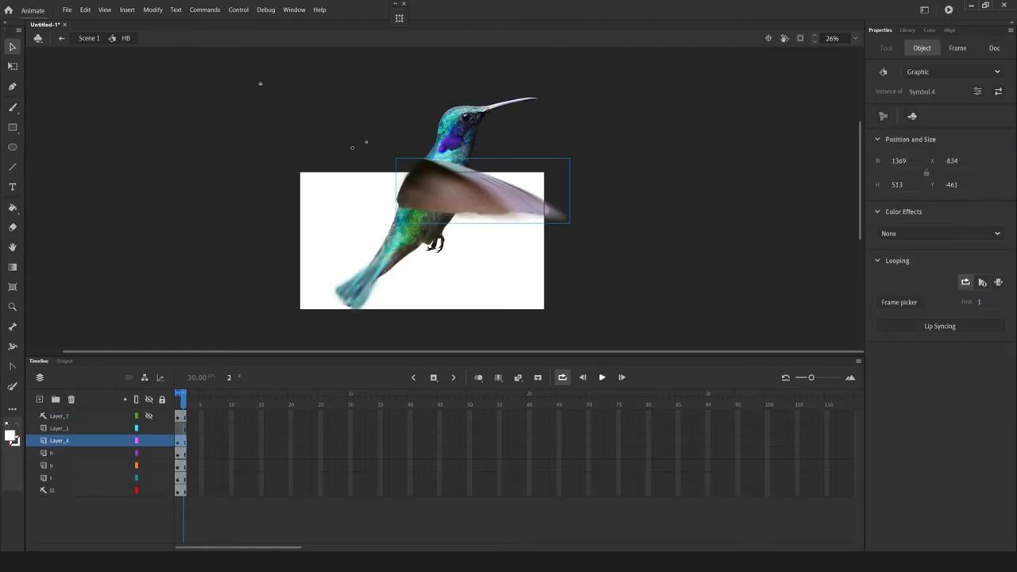
pyautogui.press('Return')
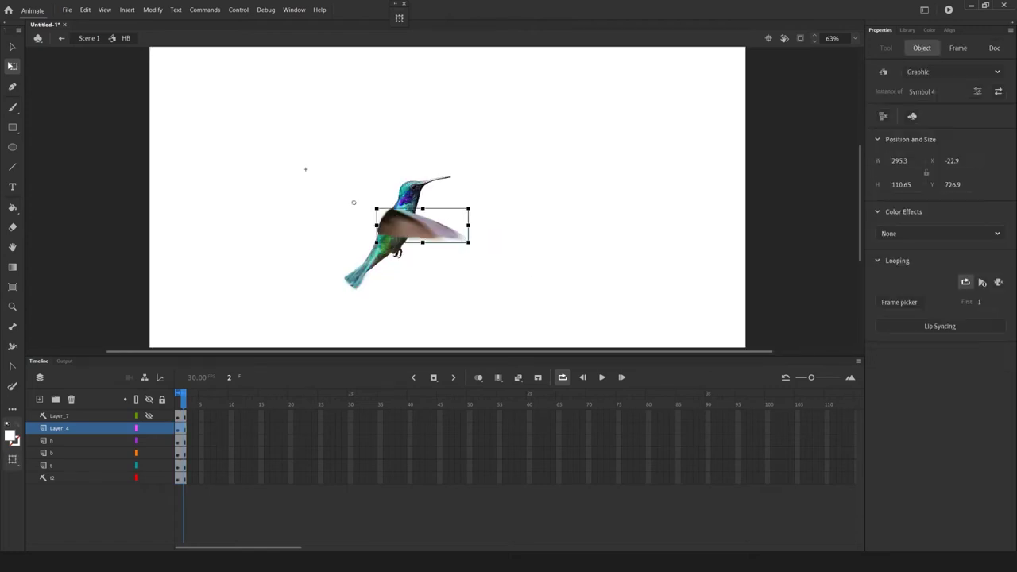
# - Select the bird's tail and head, then open the layer options for t2
pyautogui.click(351, 281)
pyautogui.click(427, 142)
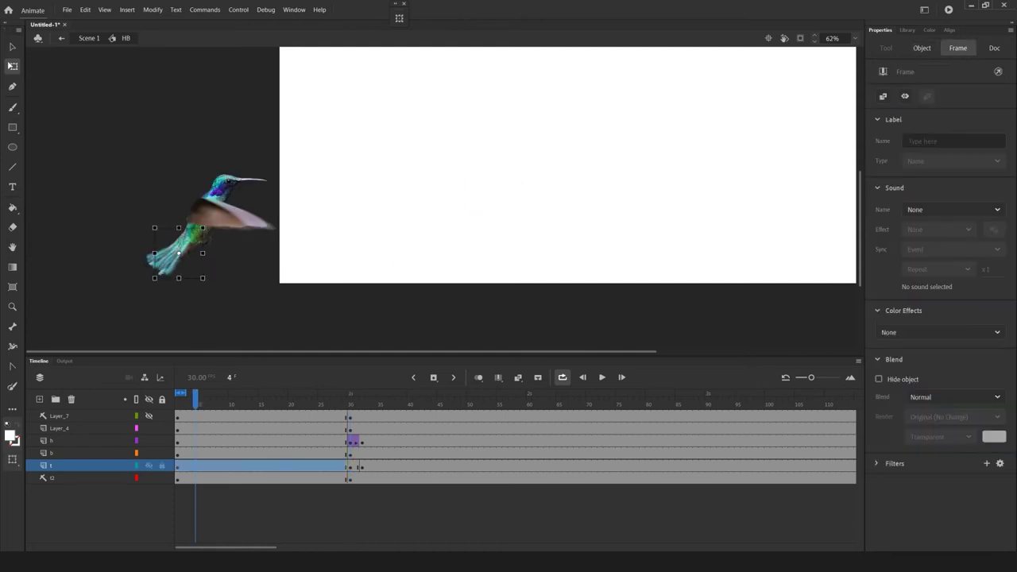
pyautogui.rightClick(102, 477)
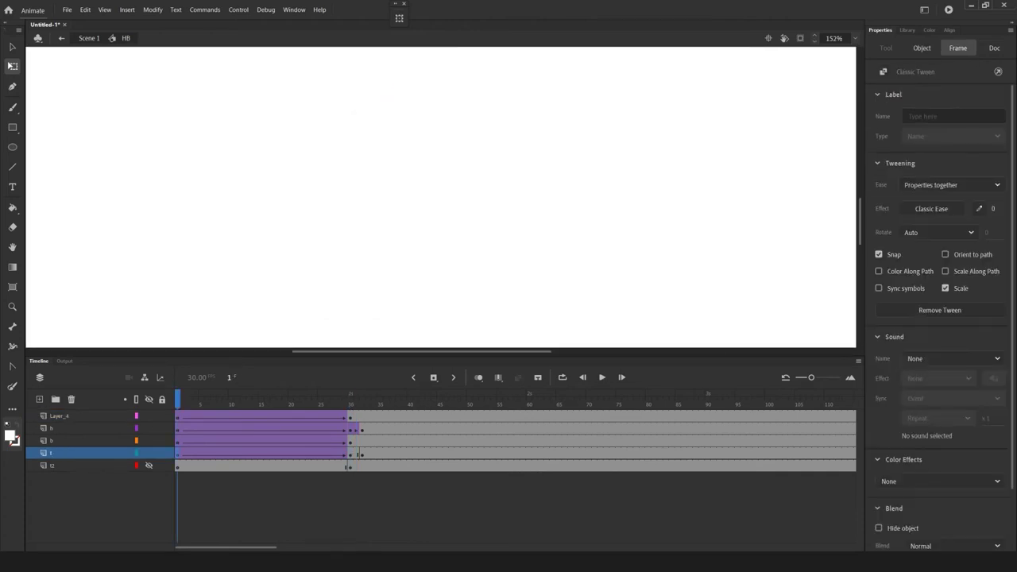
# - Swing the tail left at frame 32 and add keyframes at frames 32 and 40
pyautogui.moveTo(361, 248); pyautogui.dragTo(313, 241)
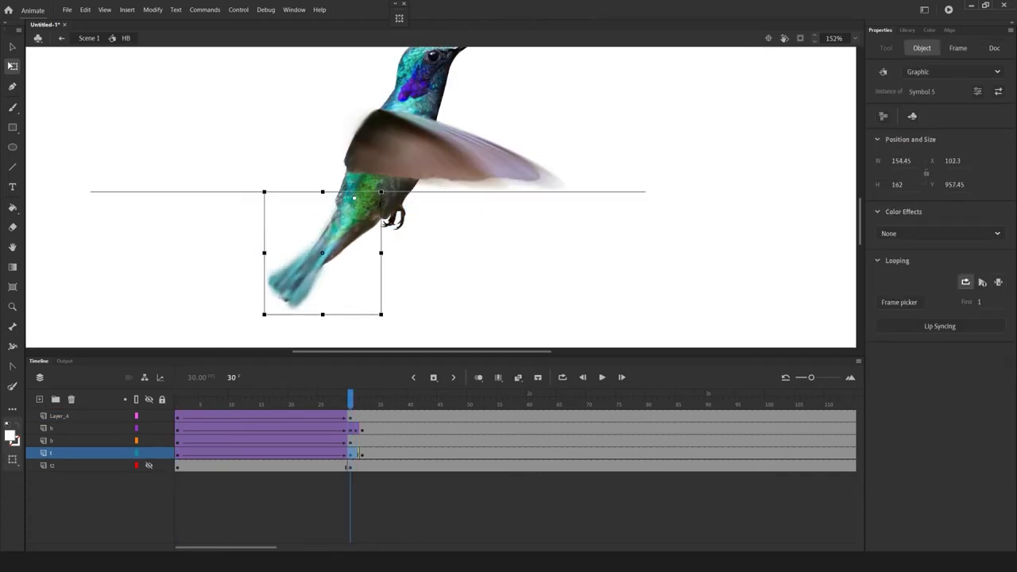
pyautogui.rightClick(362, 453)
pyautogui.click(409, 263)
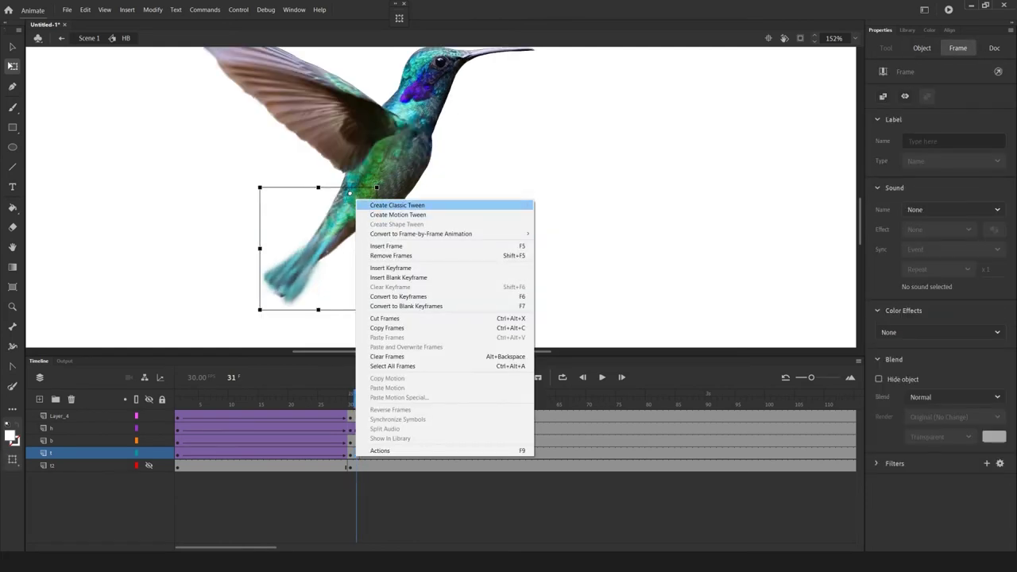
pyautogui.click(409, 427)
pyautogui.click(410, 453)
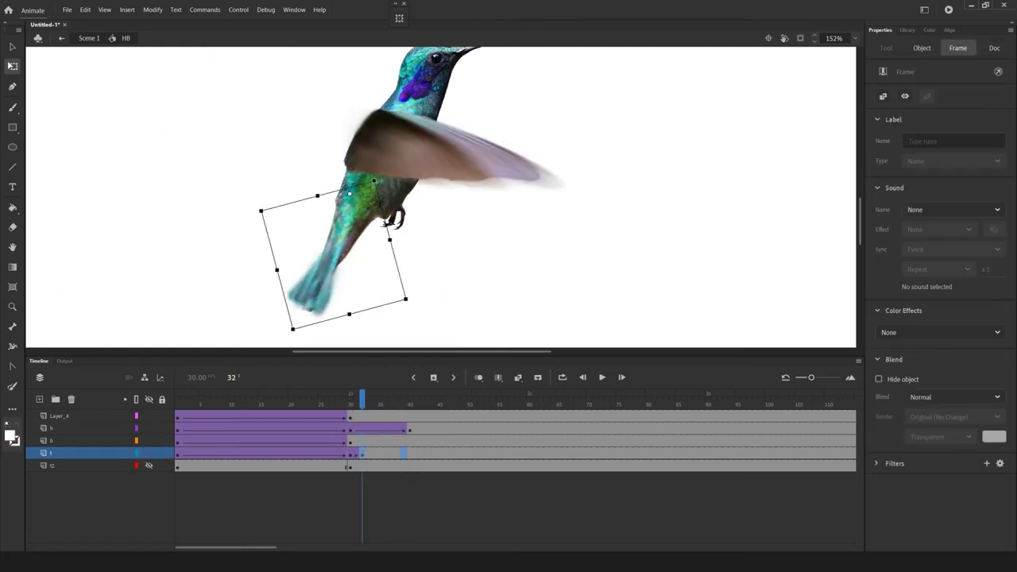
pyautogui.rightClick(409, 440)
pyautogui.click(429, 253)
# - Create a classic tween from frame 30 to 40 with Classic Ease-in -100, and unhide layer t2
pyautogui.rightClick(404, 441)
pyautogui.click(445, 199)
pyautogui.click(390, 440)
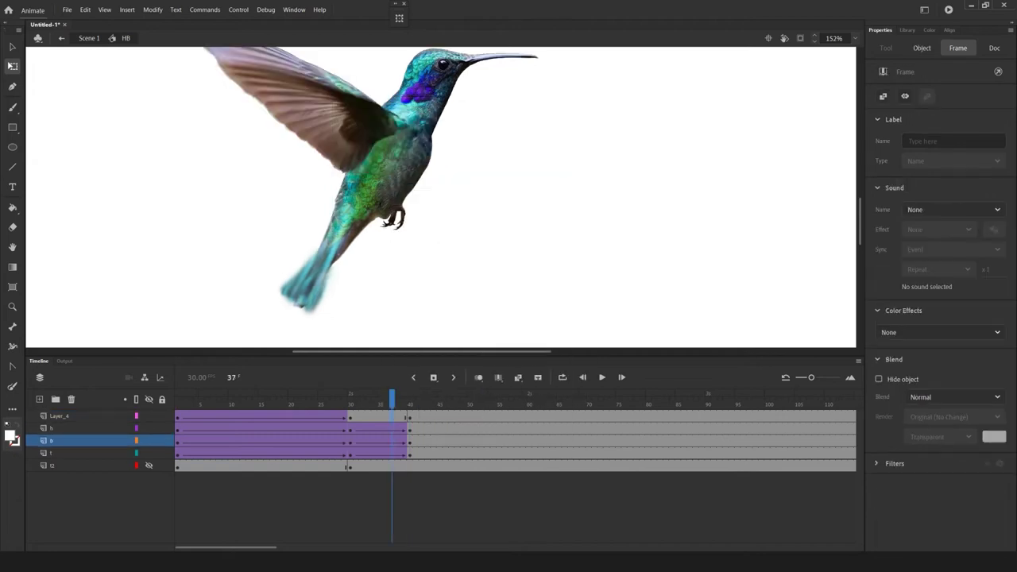
pyautogui.click(368, 453)
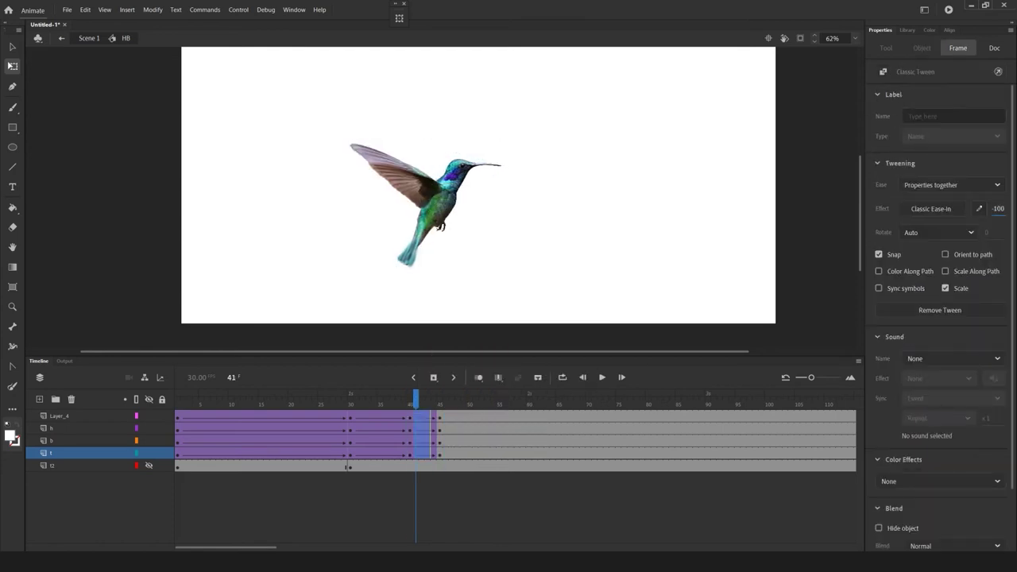
pyautogui.click(149, 465)
pyautogui.press(',')
pyautogui.press(',')
pyautogui.press(',')
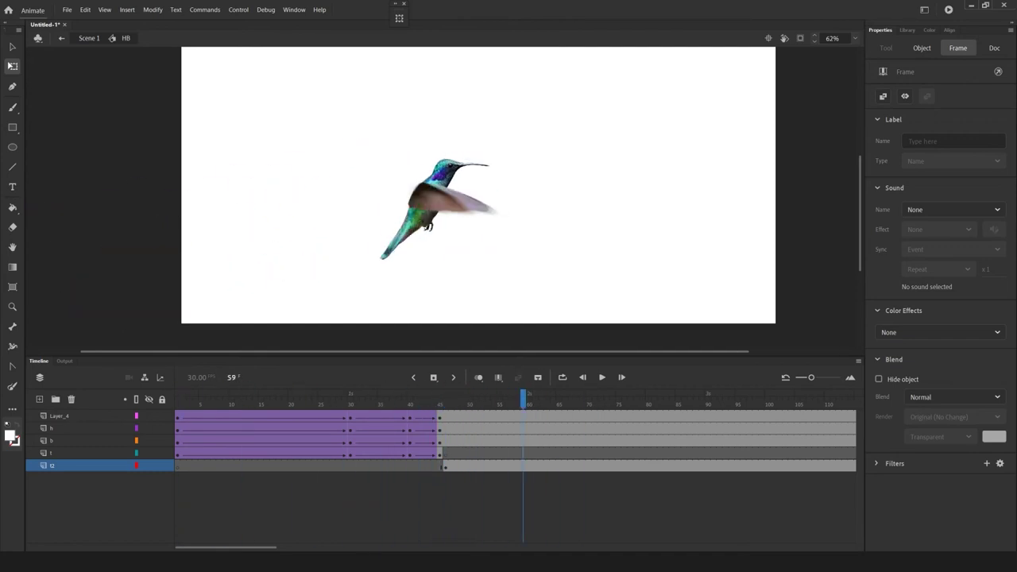
# - Add keyframes at frames 65 and 82 and classic tweens between them on the bird's layers
pyautogui.click(511, 440)
pyautogui.rightClick(556, 467)
pyautogui.click(603, 262)
pyautogui.rightClick(658, 468)
pyautogui.click(707, 263)
pyautogui.rightClick(582, 468)
pyautogui.click(628, 233)
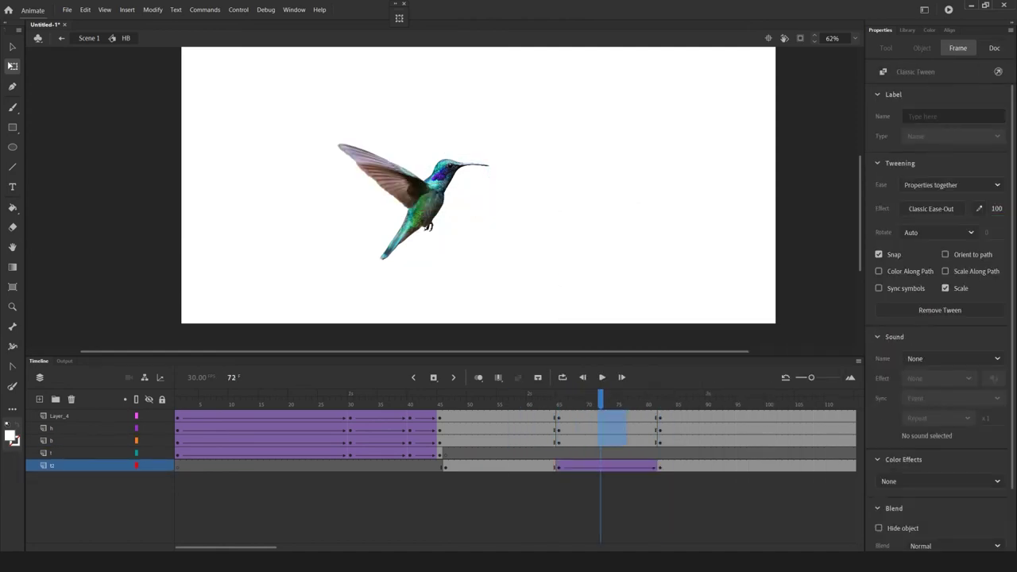
pyautogui.rightClick(612, 436)
pyautogui.click(659, 232)
# - Move the bird up and to the right at frame 82 and check the pose
pyautogui.click(658, 441)
pyautogui.moveTo(437, 204); pyautogui.dragTo(524, 217)
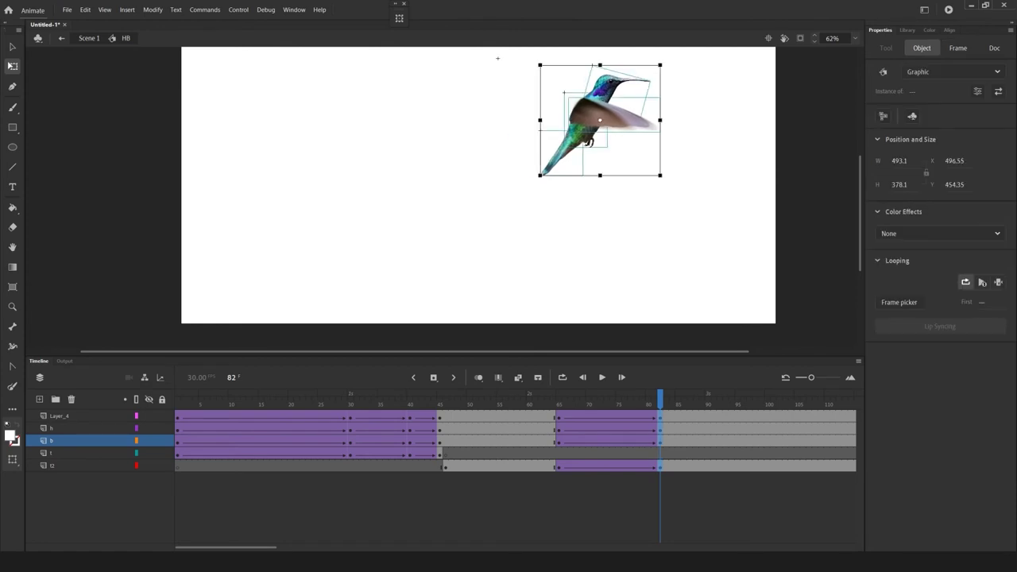
pyautogui.click(483, 253)
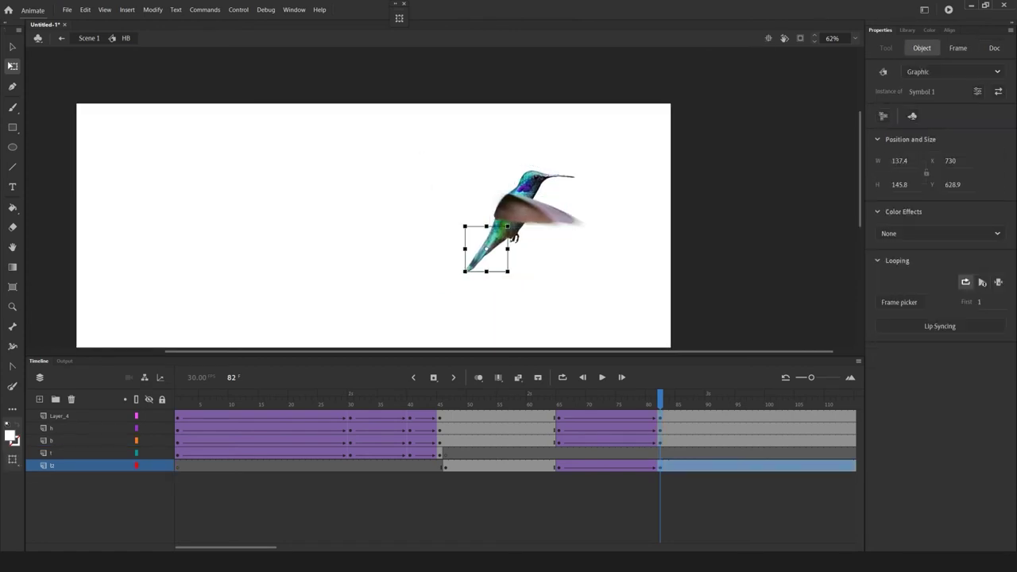
pyautogui.scroll(5, 482, 232)
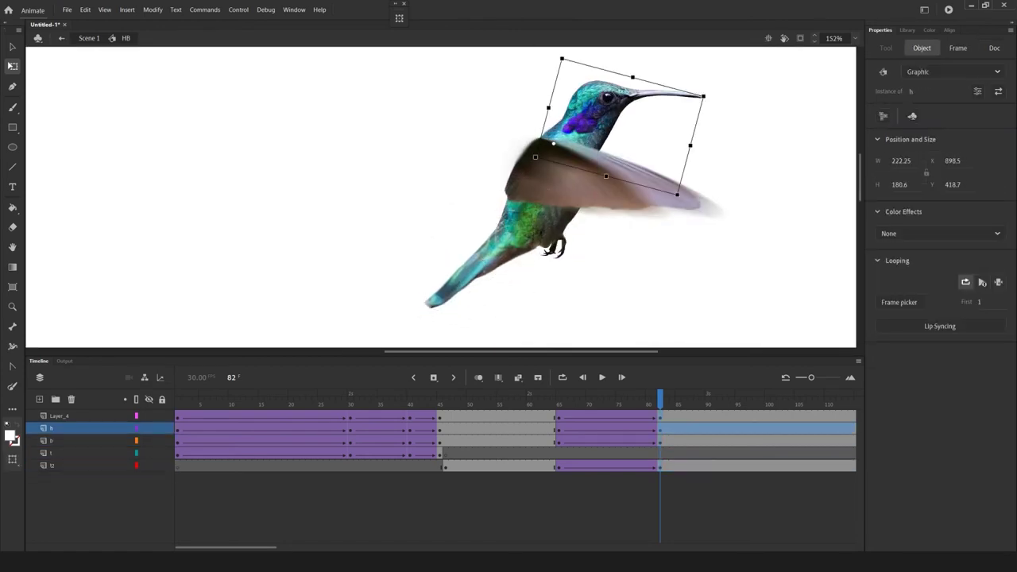
pyautogui.press('.')
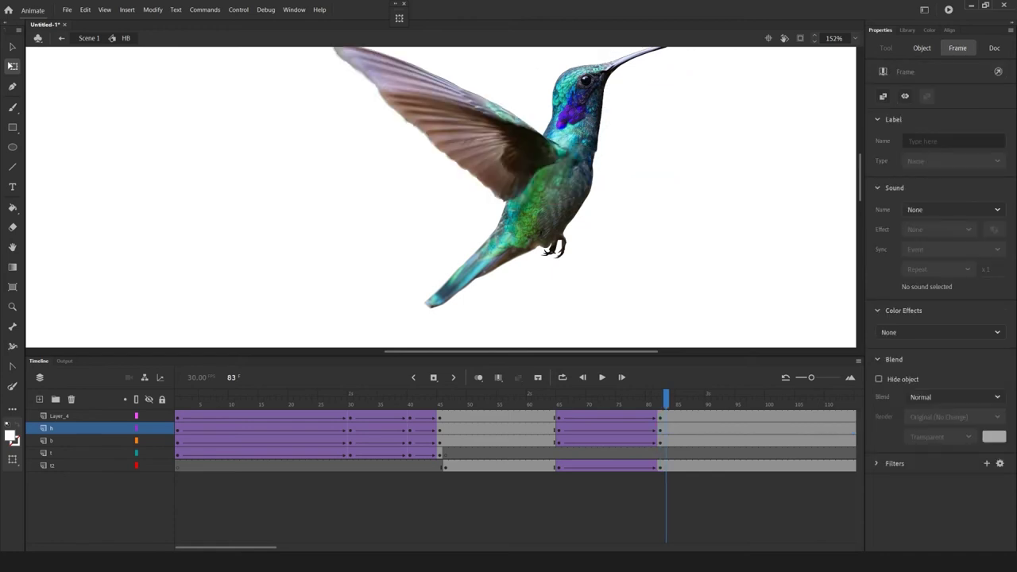
pyautogui.scroll(-6, 381, 140)
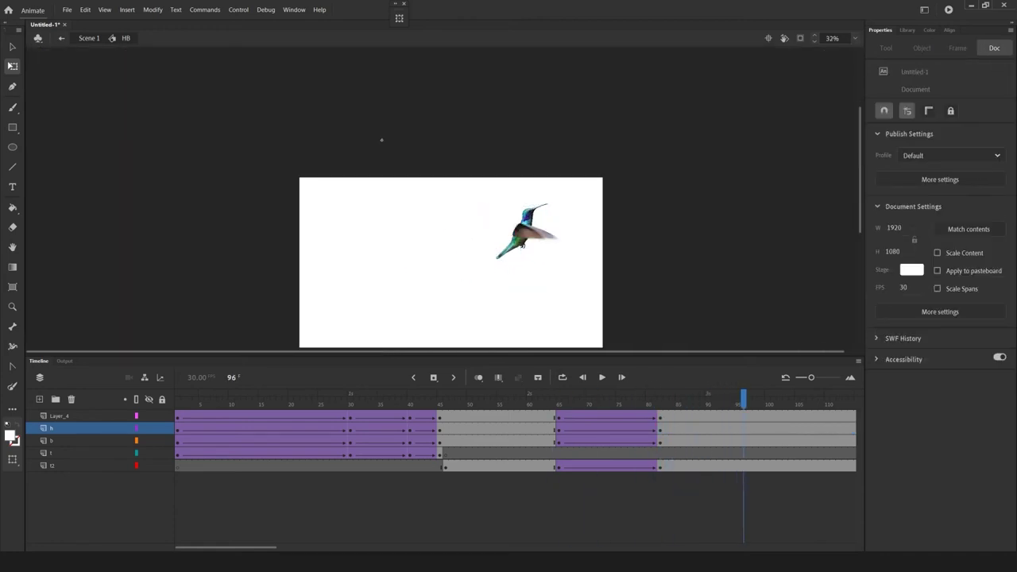
# - Insert keyframes at frame 93 and rotate the Layer_4 wing down toward the lower right
pyautogui.press(',')
pyautogui.press(',')
pyautogui.press(',')
pyautogui.scroll(5, 381, 140)
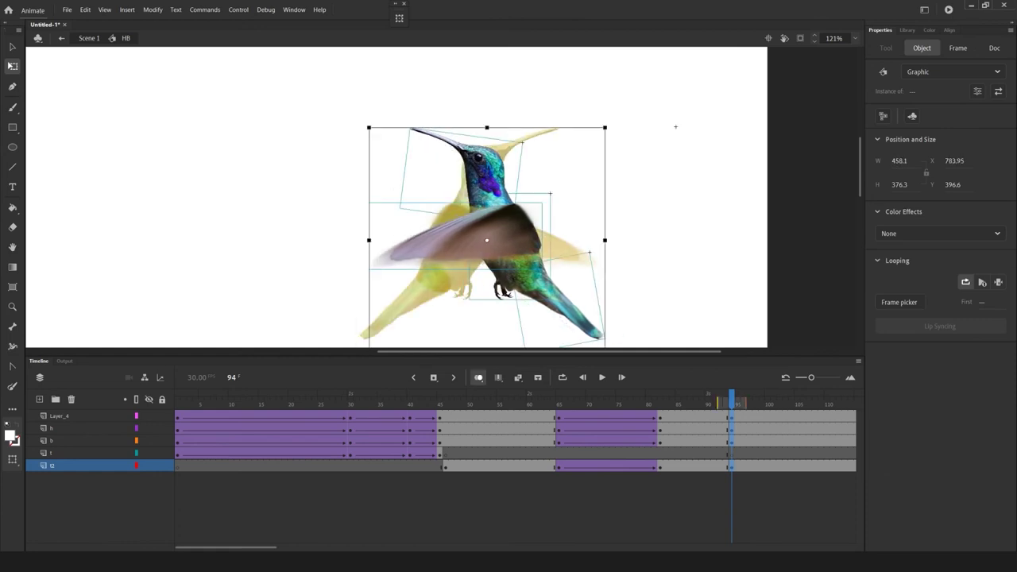
pyautogui.rightClick(725, 468)
pyautogui.click(761, 282)
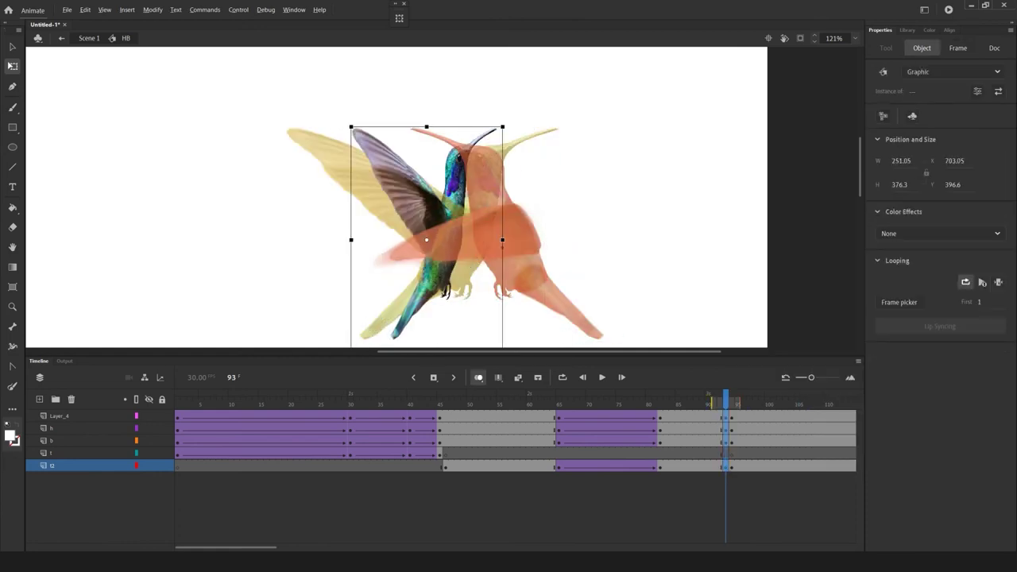
pyautogui.click(381, 179)
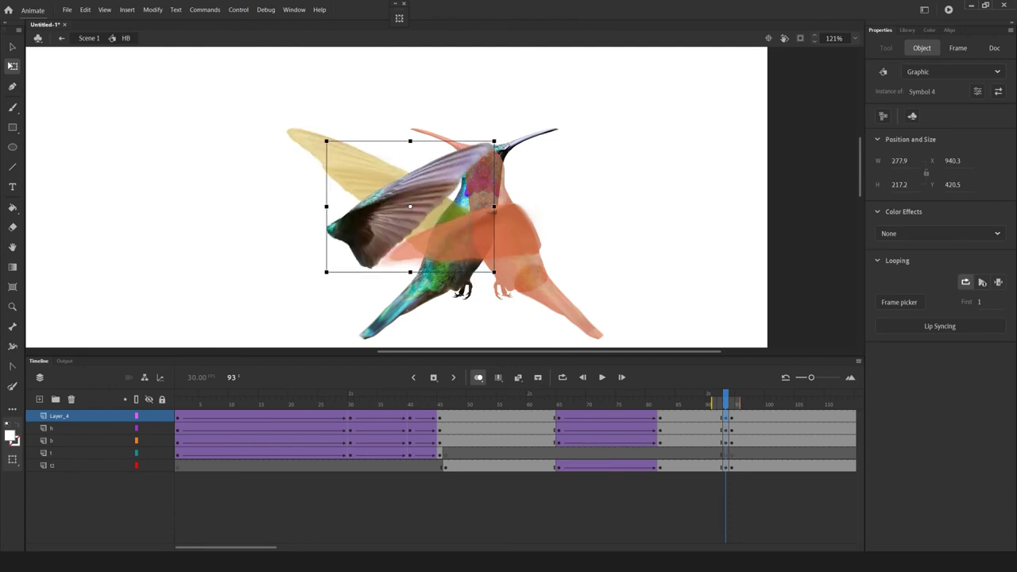
pyautogui.moveTo(504, 191); pyautogui.dragTo(477, 318)
# - Turn off onion skinning and reposition the head and tail piece against the body
pyautogui.click(455, 295)
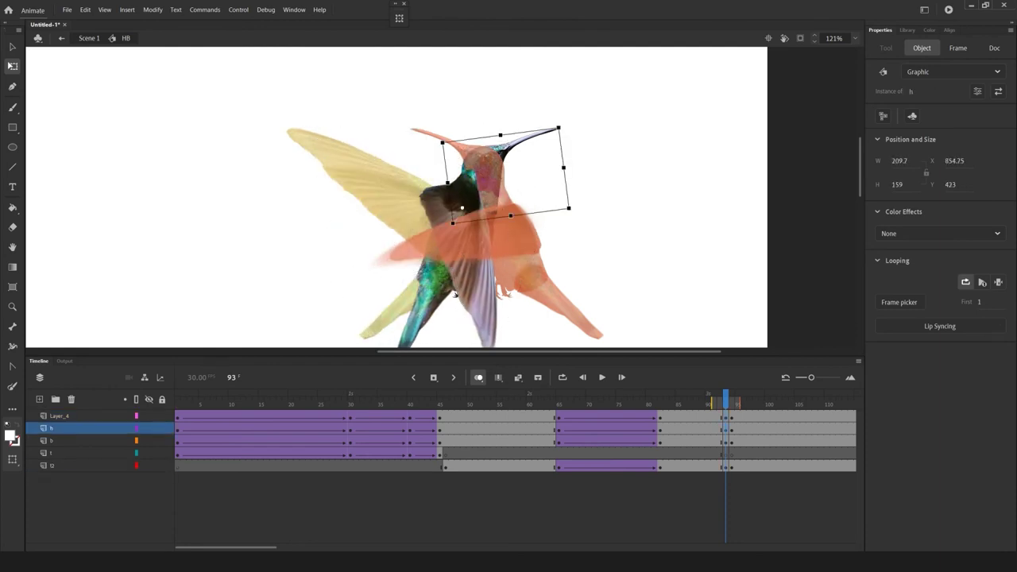
pyautogui.click(479, 377)
pyautogui.moveTo(756, 397); pyautogui.dragTo(732, 397)
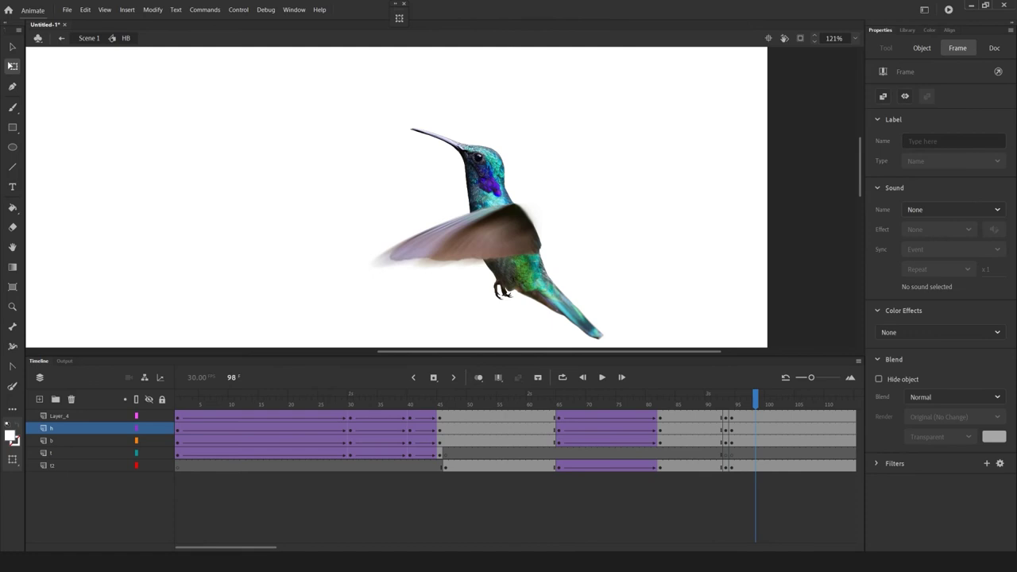
pyautogui.click(511, 223)
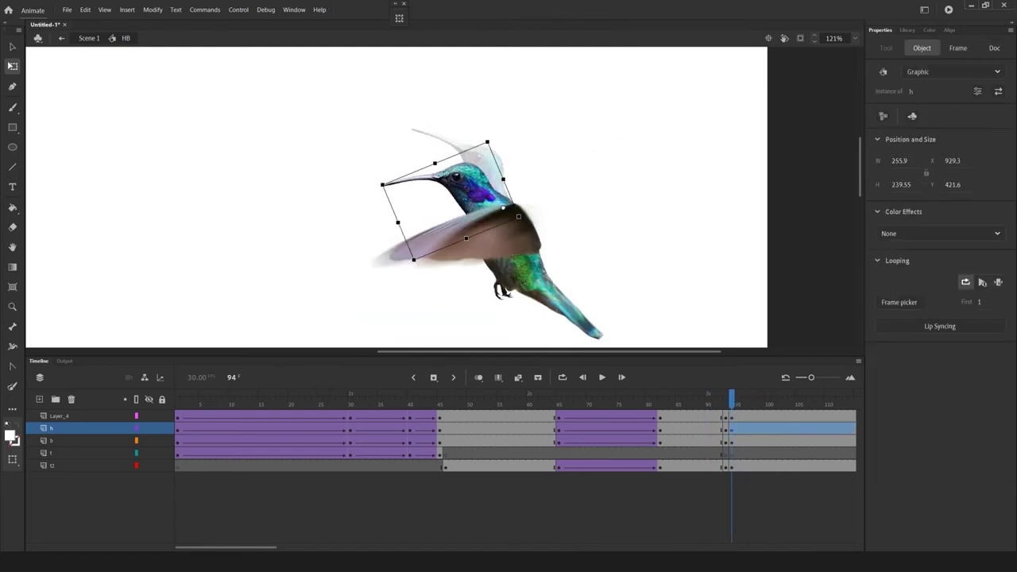
pyautogui.click(440, 453)
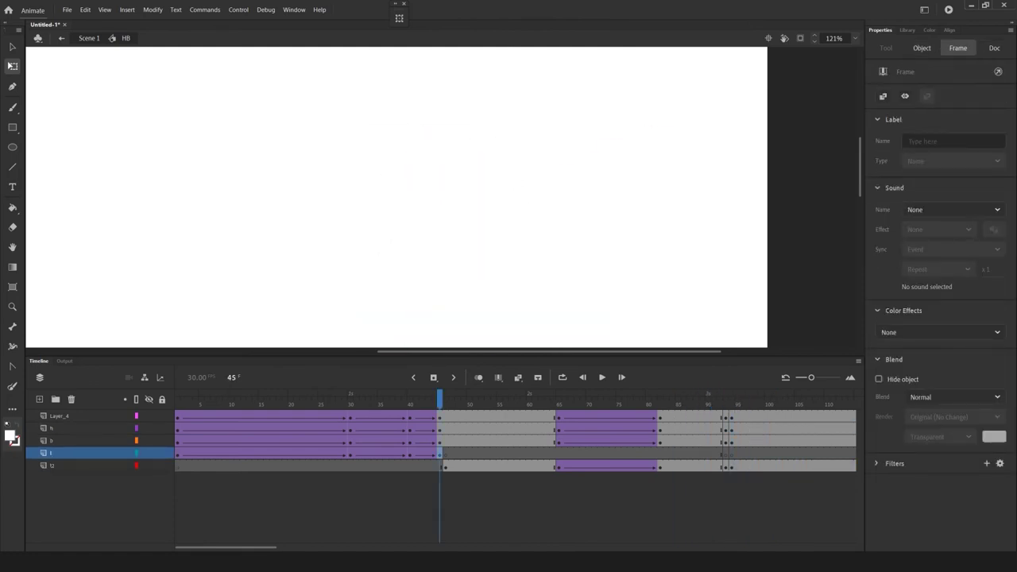
pyautogui.click(732, 453)
pyautogui.hotkey('ctrl', '2')
pyautogui.moveTo(293, 235); pyautogui.dragTo(542, 153)
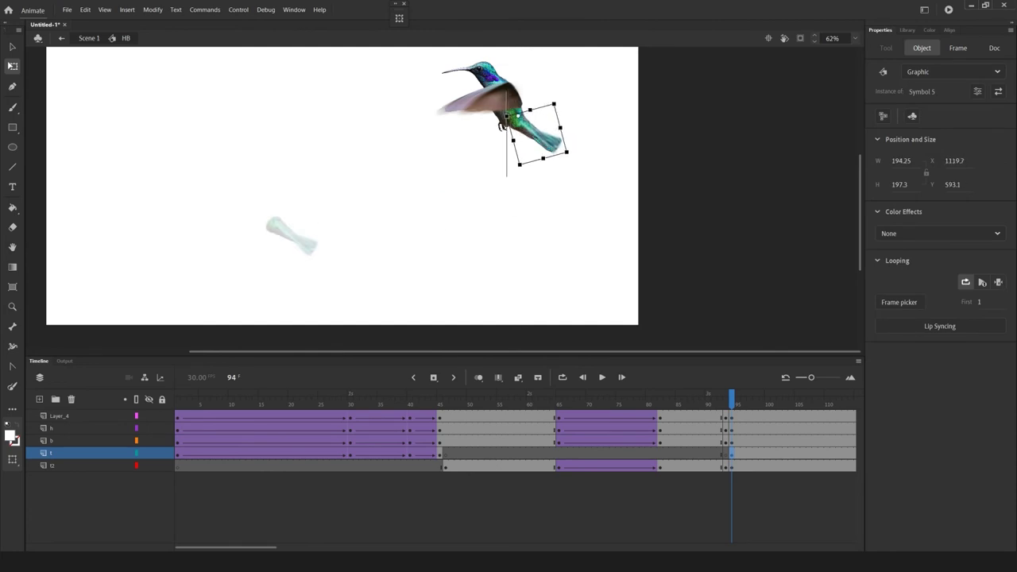
pyautogui.scroll(2, 342, 199)
# - Clear the extra keyframe at frame 94 on layer t2
pyautogui.click(743, 453)
pyautogui.click(731, 466)
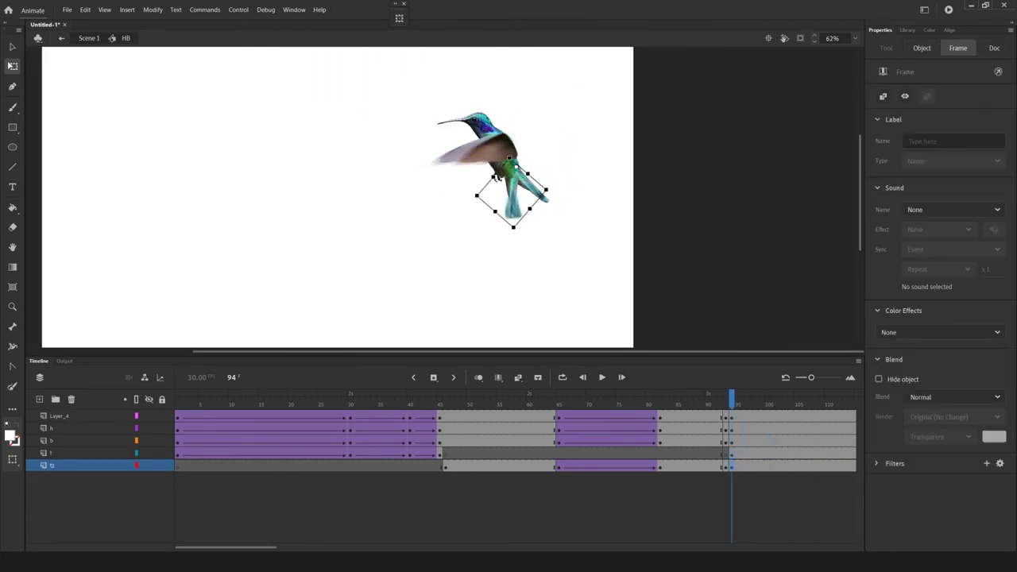
pyautogui.rightClick(732, 466)
pyautogui.click(795, 293)
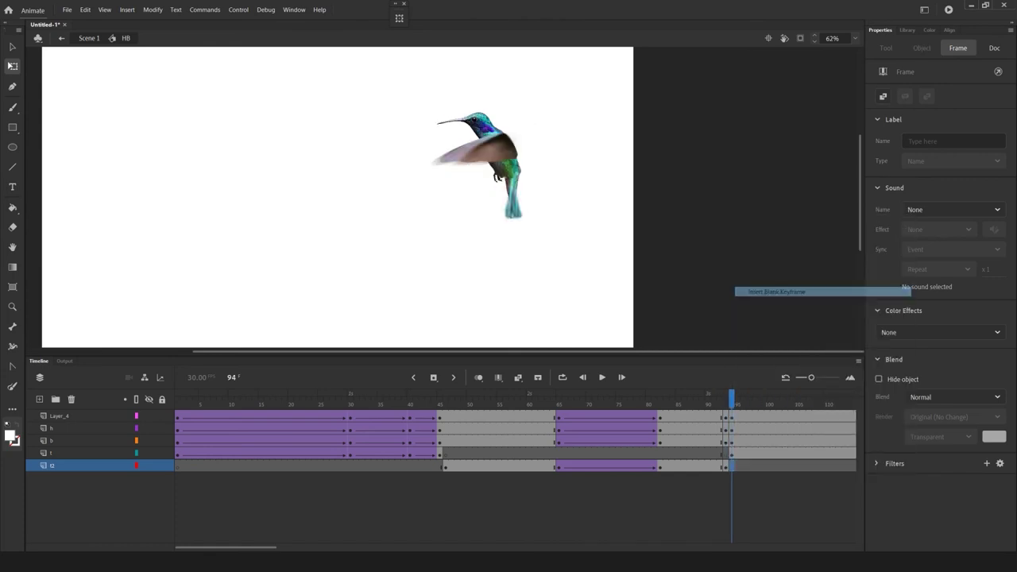
pyautogui.click(763, 453)
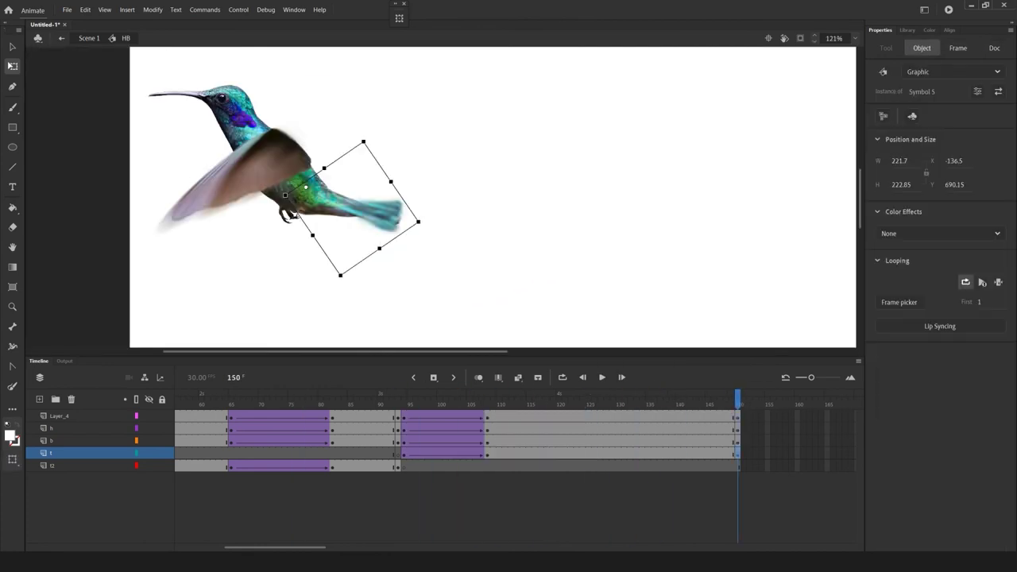
# - At frame 151, swap the tail for the replacement tail symbol, then rotate and narrow it
pyautogui.press('.')
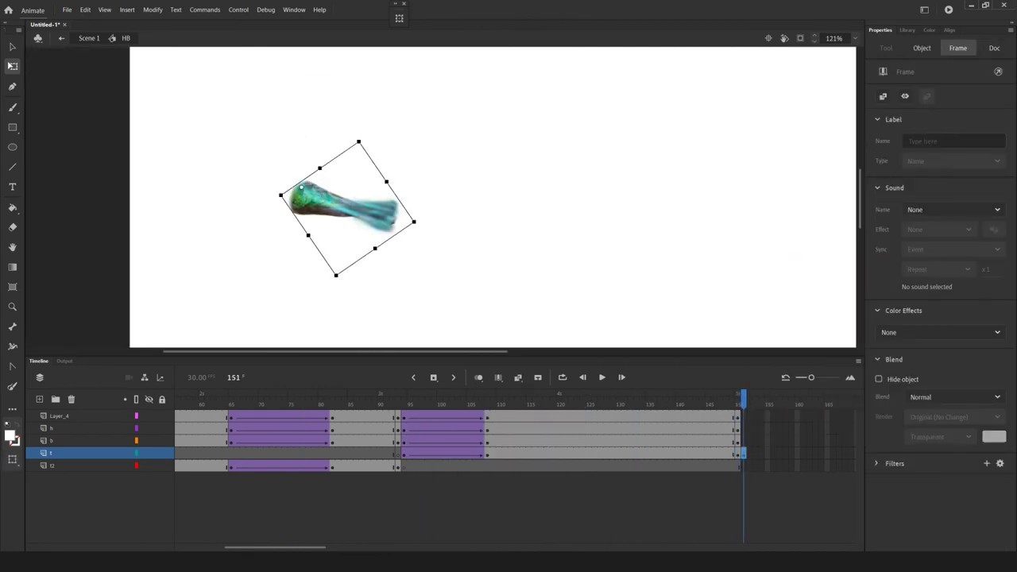
pyautogui.rightClick(375, 218)
pyautogui.click(413, 475)
pyautogui.click(612, 190)
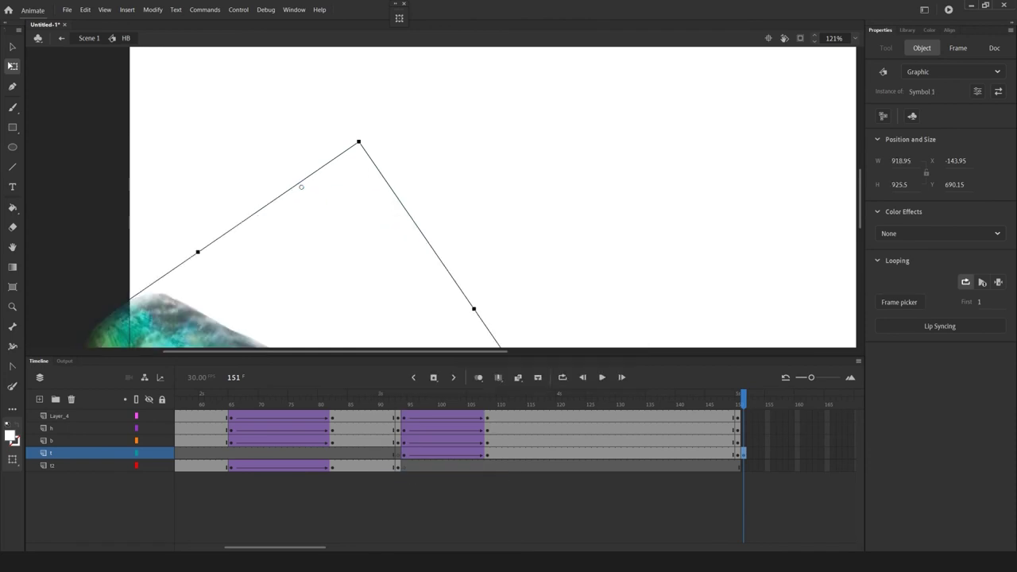
pyautogui.click(505, 453)
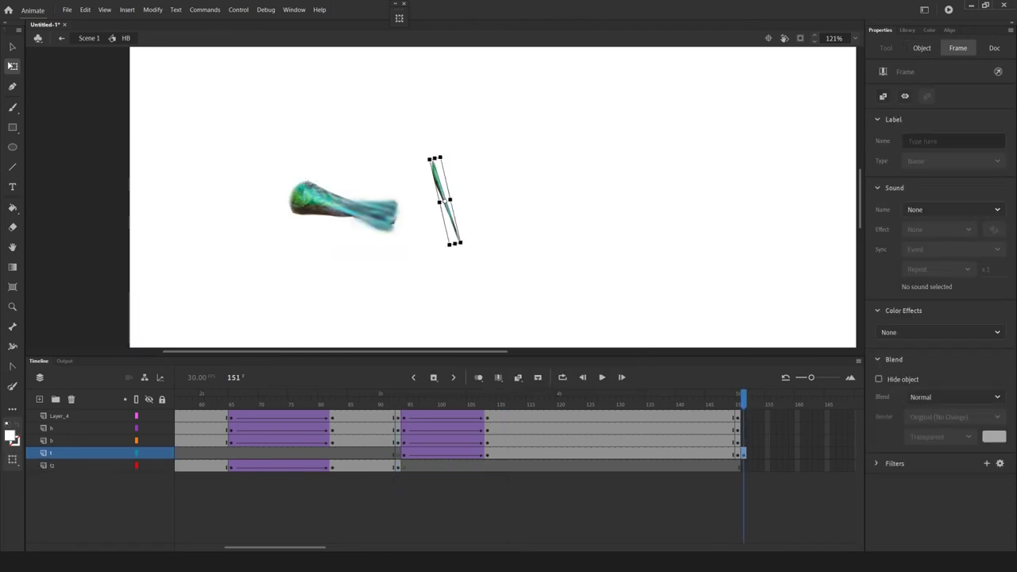
pyautogui.moveTo(450, 243); pyautogui.dragTo(492, 230)
# - Extend layer t from frame 151 to 210 and move the tail onto the bird's body
pyautogui.moveTo(336, 453); pyautogui.dragTo(676, 453)
pyautogui.rightClick(557, 453)
pyautogui.click(775, 194)
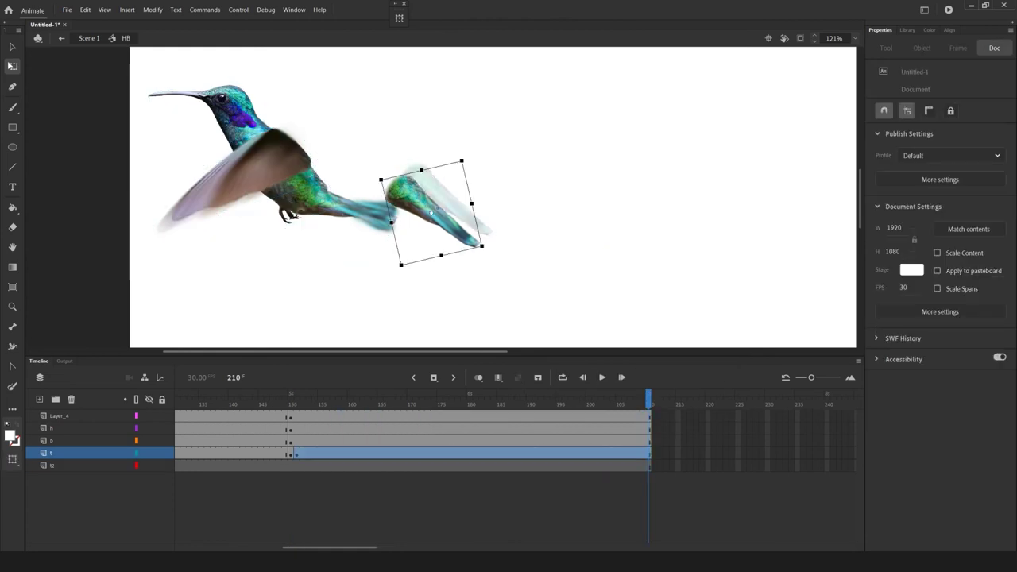
pyautogui.moveTo(430, 213); pyautogui.dragTo(340, 219)
# - Create a classic tween across frames 135 to 150 on all layers
pyautogui.moveTo(220, 413); pyautogui.dragTo(262, 454)
pyautogui.rightClick(231, 442)
pyautogui.rightClick(254, 445)
pyautogui.click(309, 236)
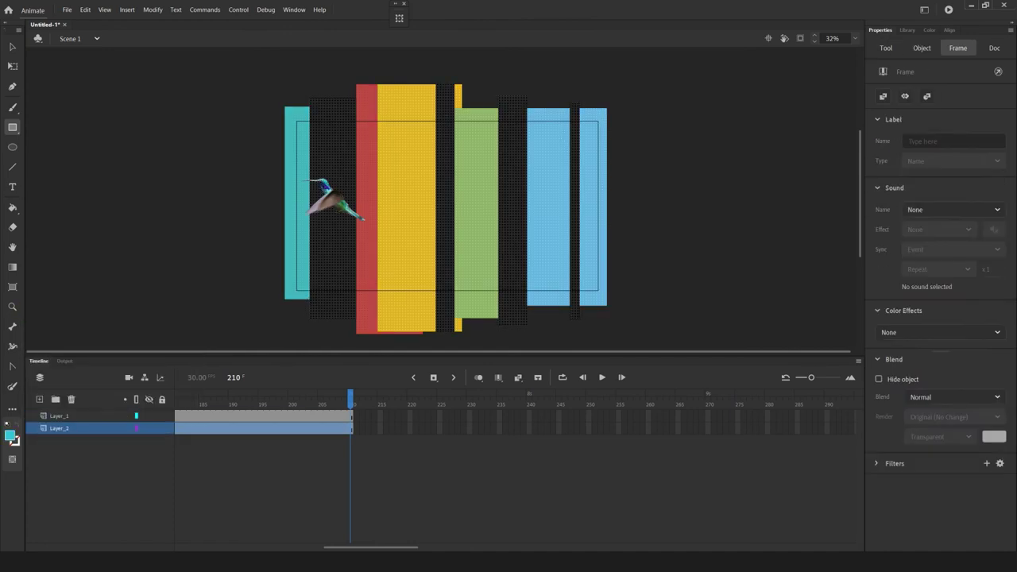
# - Test the movie with Ctrl+Enter, close the playback, and open the HB symbol for in-place editing
pyautogui.hotkey('ctrl', 'Return')
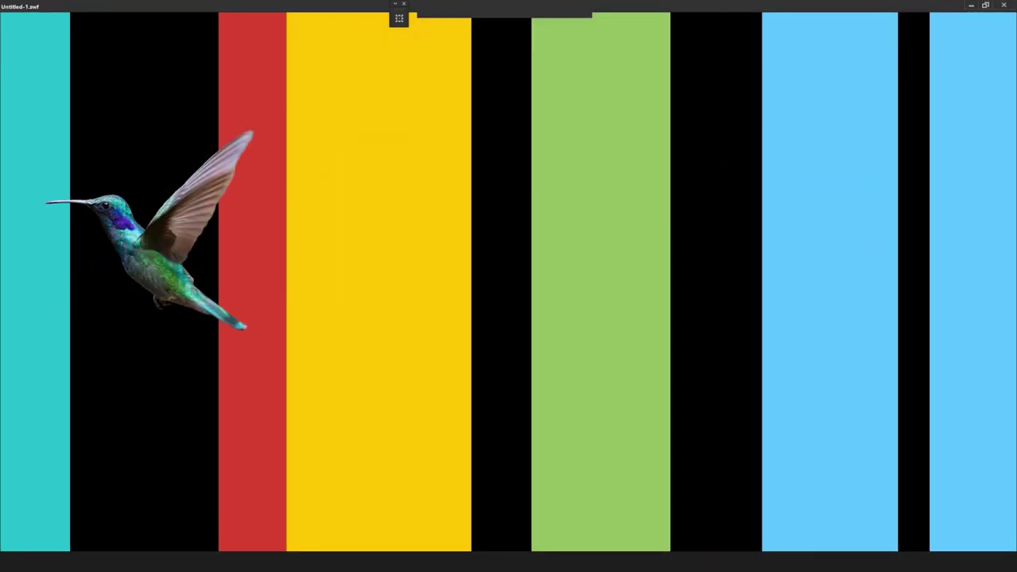
pyautogui.hotkey('ctrl', 'w')
pyautogui.click(329, 200)
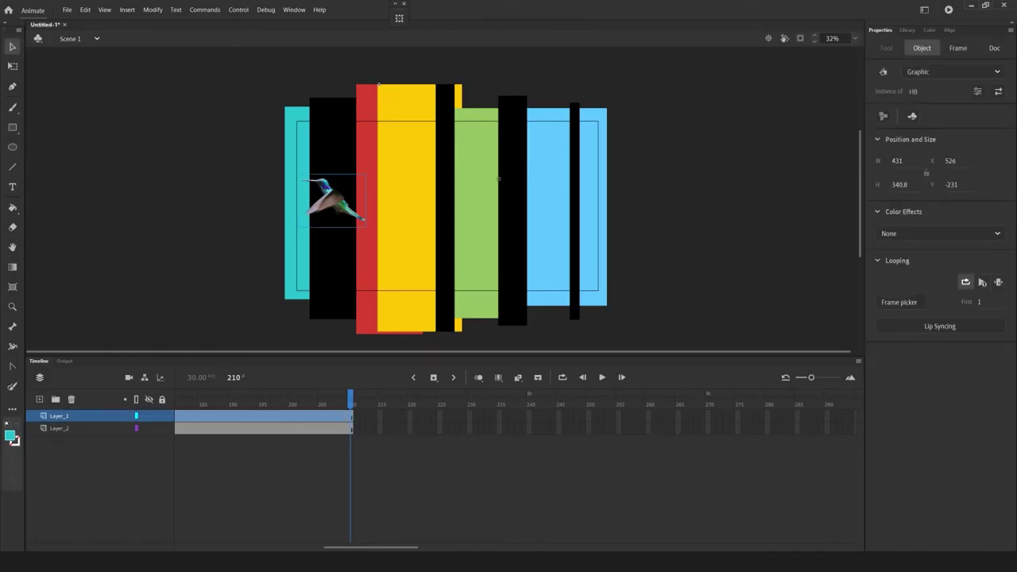
pyautogui.doubleClick(330, 200)
# - Remove the selected frames from the HB symbol's bird layers
pyautogui.rightClick(239, 458)
pyautogui.click(270, 255)
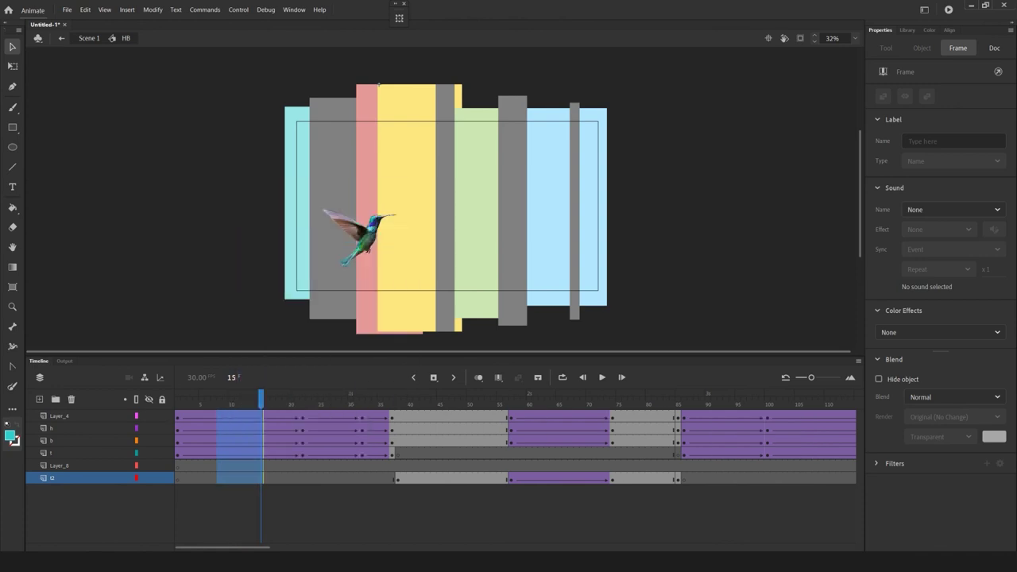
pyautogui.rightClick(329, 453)
pyautogui.click(362, 250)
# - Insert keyframes on the HB layers and create a classic tween for the bird's new move
pyautogui.rightClick(436, 439)
pyautogui.click(471, 248)
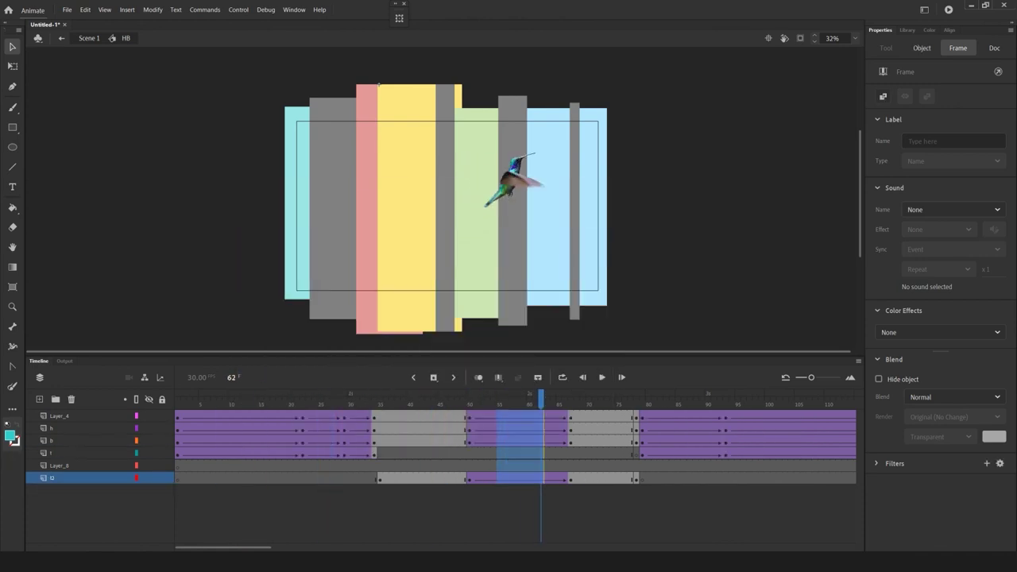
pyautogui.rightClick(519, 421)
pyautogui.click(556, 227)
pyautogui.rightClick(639, 439)
pyautogui.click(676, 182)
pyautogui.rightClick(491, 423)
pyautogui.click(525, 222)
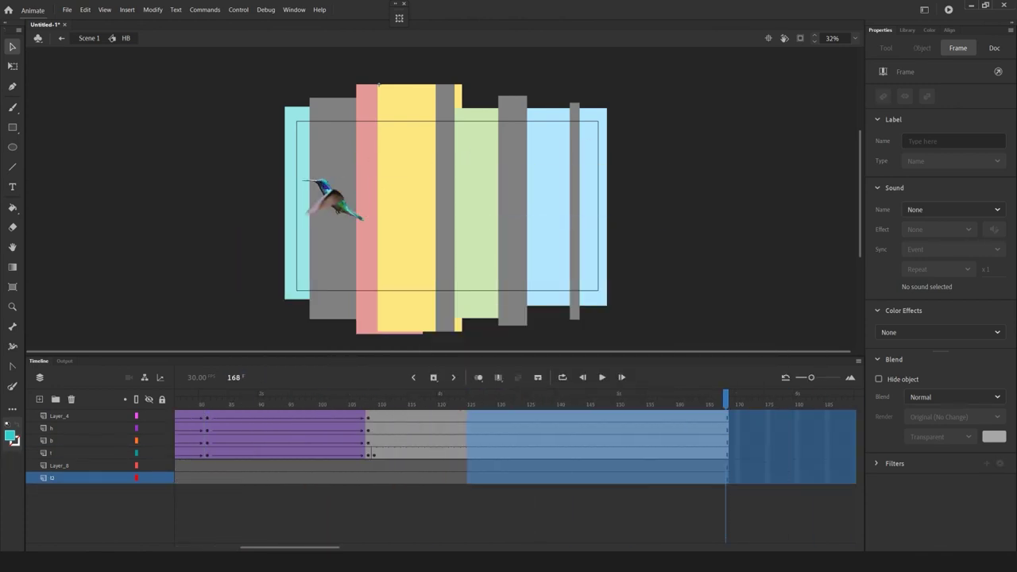